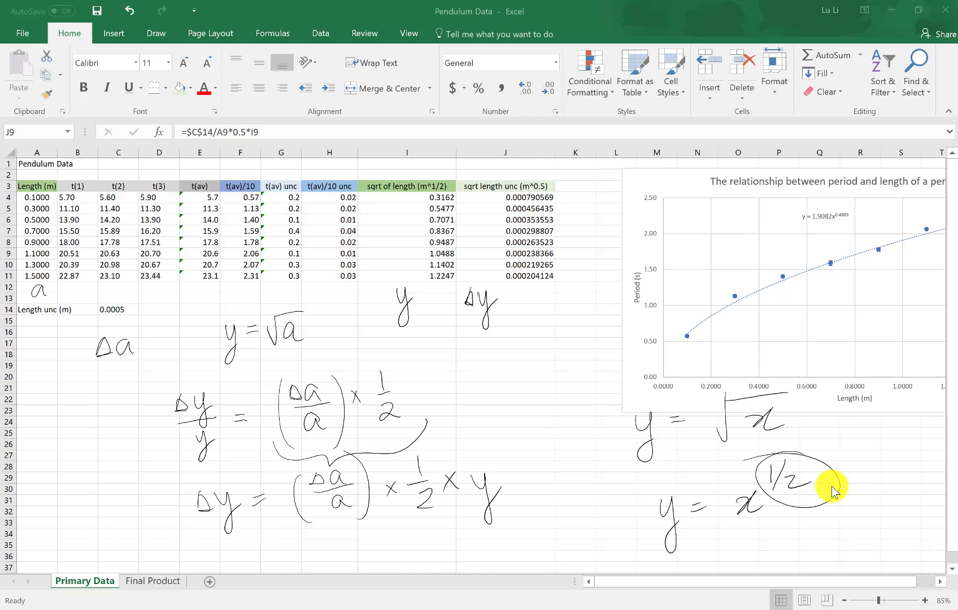
- Shift the handwritten y and Δy notes, then undo the uncertainty-derivation ink strokes one by one
left_click(407, 310)
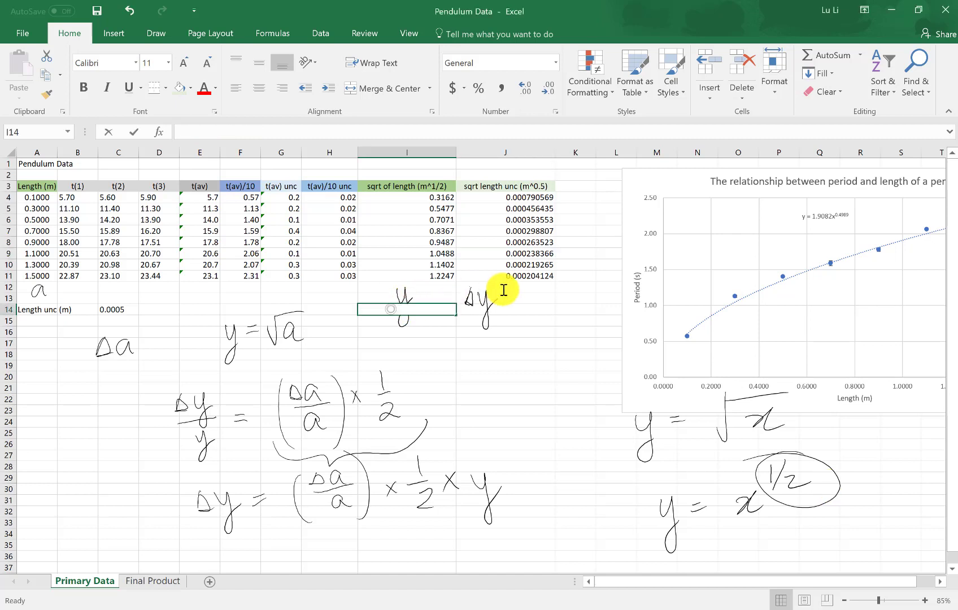
left_click_drag(466, 299, 500, 331)
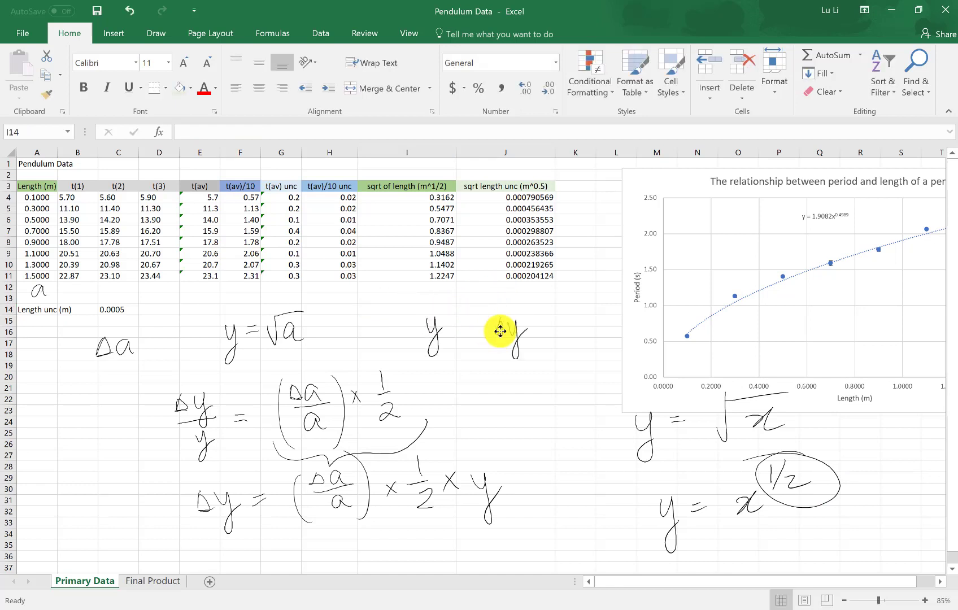
key("ctrl+z")
key("ctrl+z")
key("ctrl+z")
key("ctrl+z")
key("ctrl+z")
key("ctrl+z")
key("ctrl+z")
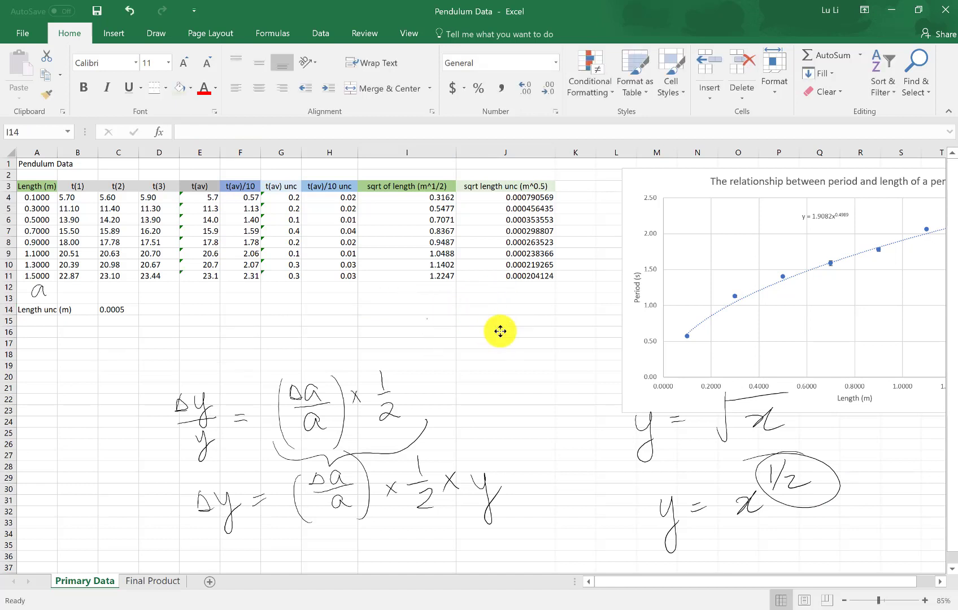
key("ctrl+z")
key("ctrl+z")
key("ctrl+z")
key("ctrl+z")
key("ctrl+z")
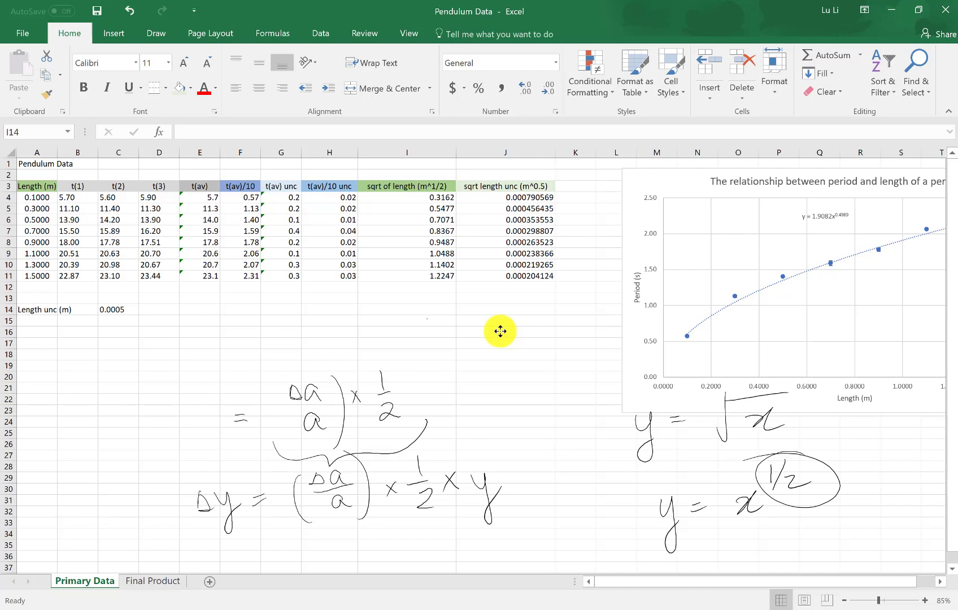
key("ctrl+z")
key("ctrl+z")
key("ctrl+z")
key("ctrl+z")
key("ctrl+z")
key("ctrl+z")
key("ctrl+z")
key("ctrl+z")
key("ctrl+z")
key("ctrl+z")
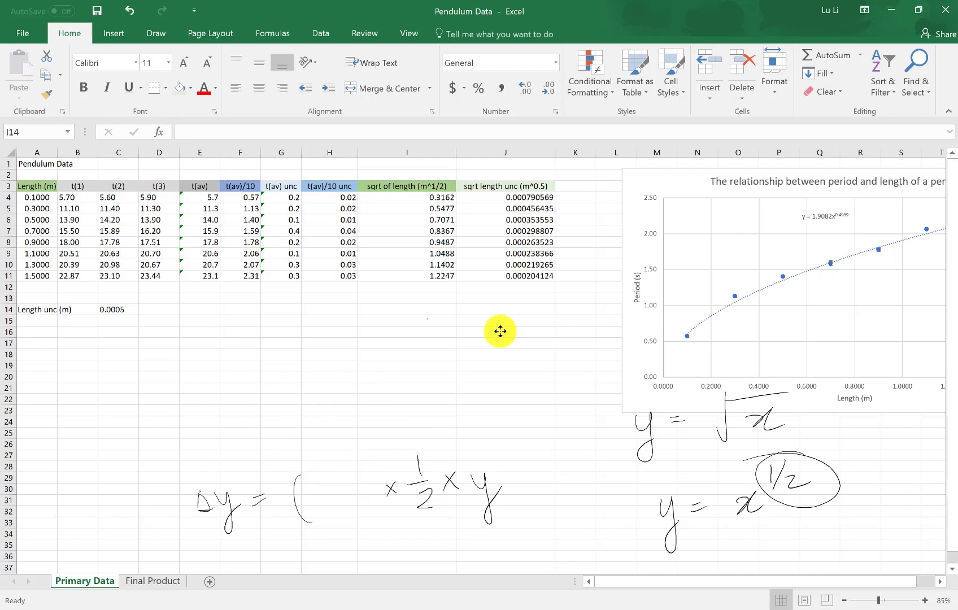
key("ctrl+z")
key("ctrl+z")
key("ctrl+z")
key("ctrl+z")
key("ctrl+z")
key("ctrl+z")
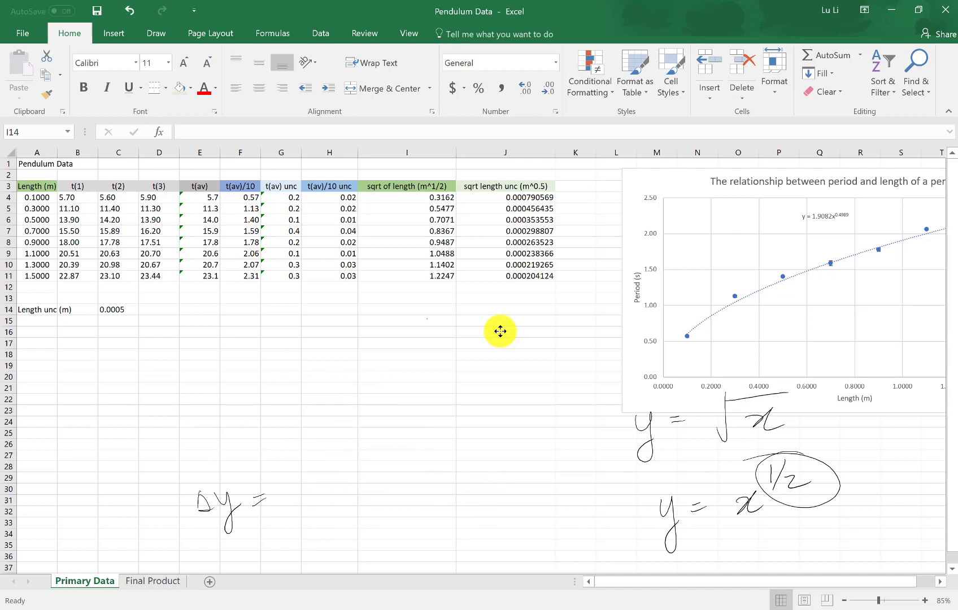
key("ctrl+z")
key("ctrl+z")
key("ctrl+z")
key("ctrl+z")
key("ctrl+z")
key("ctrl+z")
key("ctrl+z")
key("ctrl+z")
key("ctrl+z")
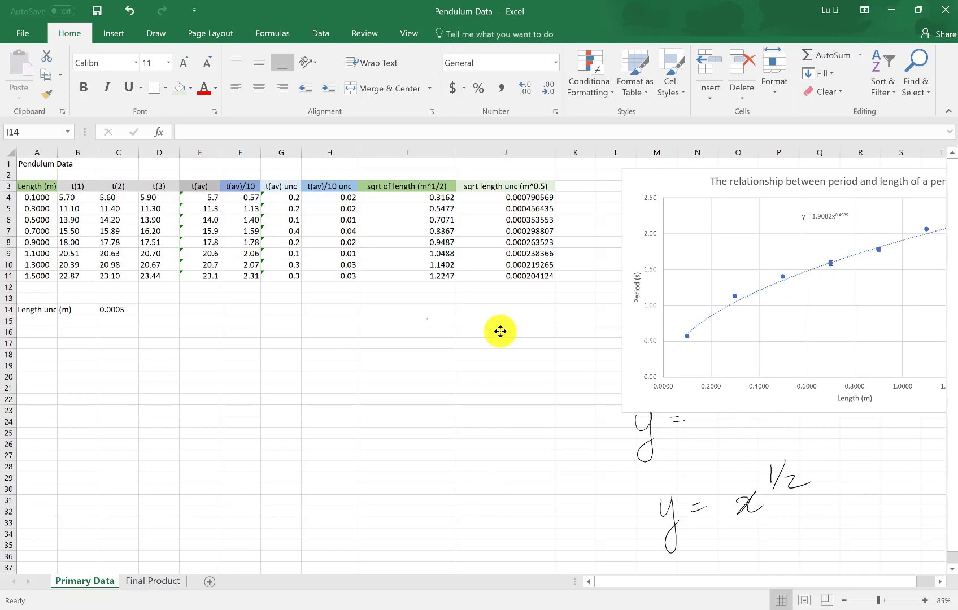
key("ctrl+z")
key("ctrl+z")
key("ctrl+z")
key("ctrl+z")
key("ctrl+z")
key("ctrl+z")
key("ctrl+z")
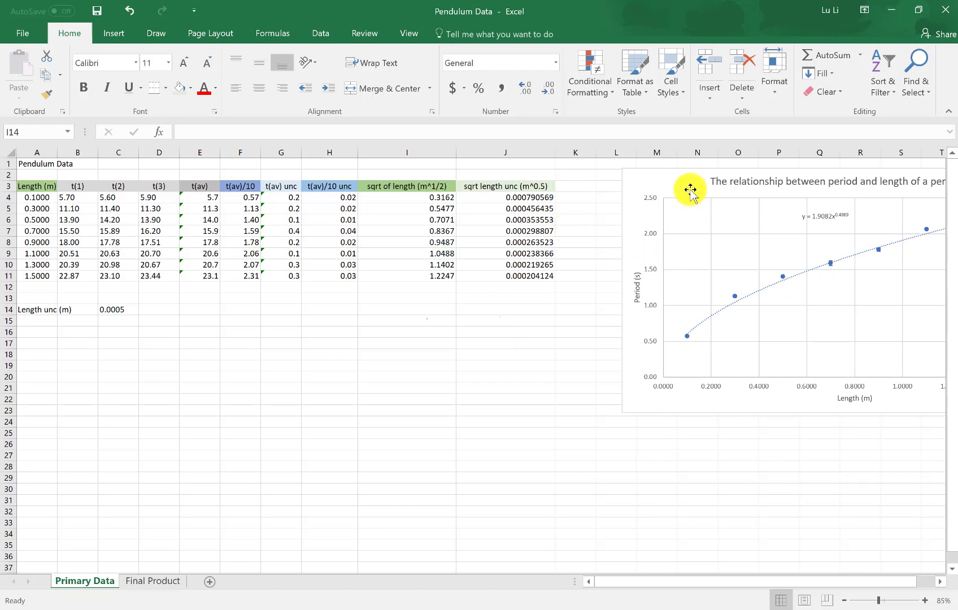
- Move the pendulum chart below the data at the left, rechecking J4's formula =$C$14/A4*0.5*I4
left_click_drag(691, 188, 234, 316)
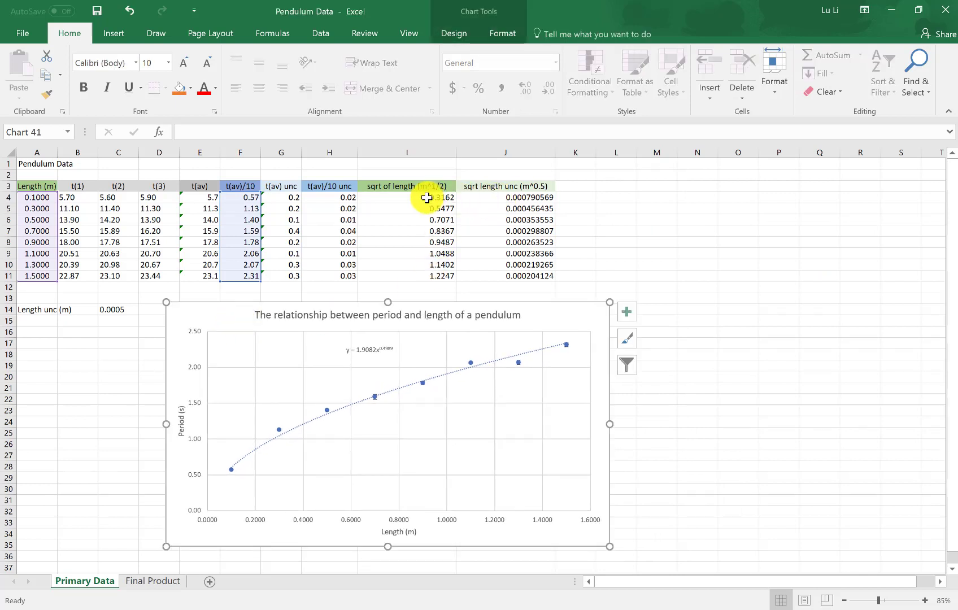
left_click(493, 197)
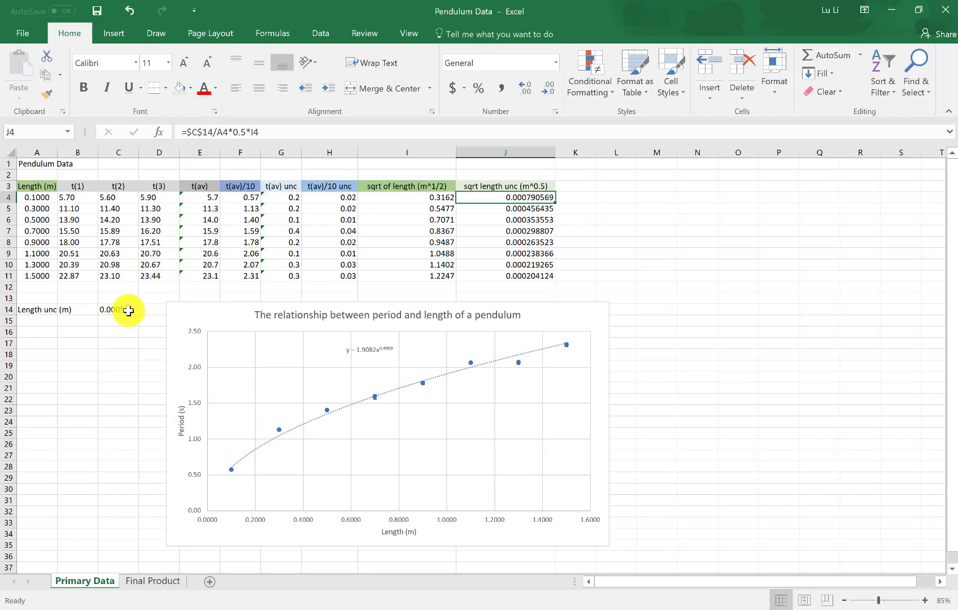
left_click(197, 131)
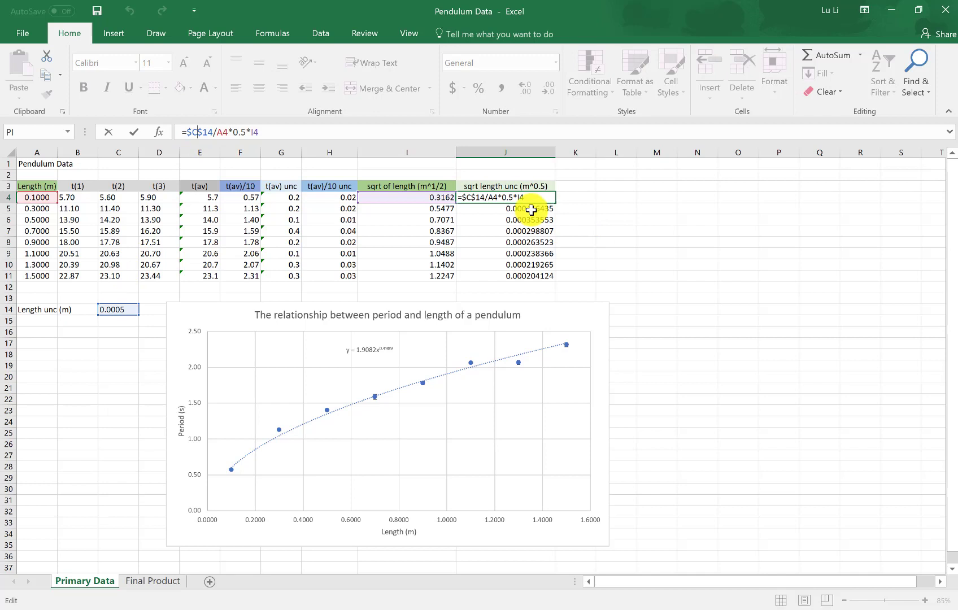
key("Return")
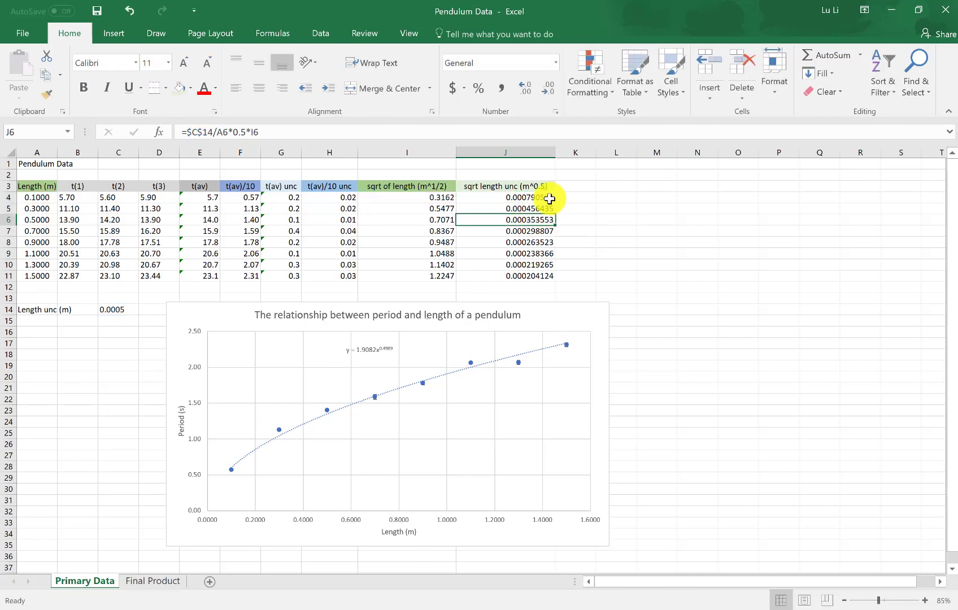
left_click(550, 199)
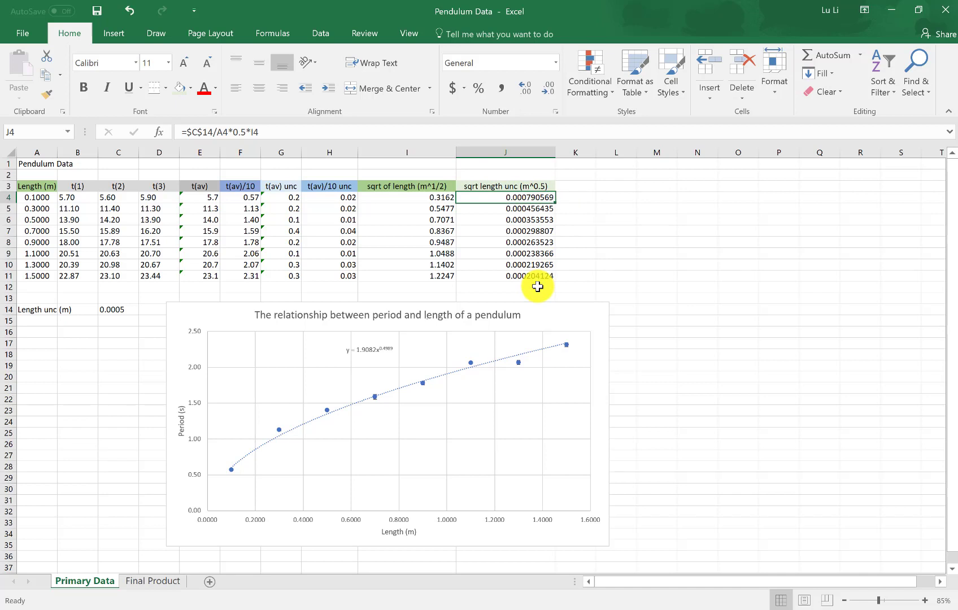
left_click_drag(539, 317, 396, 341)
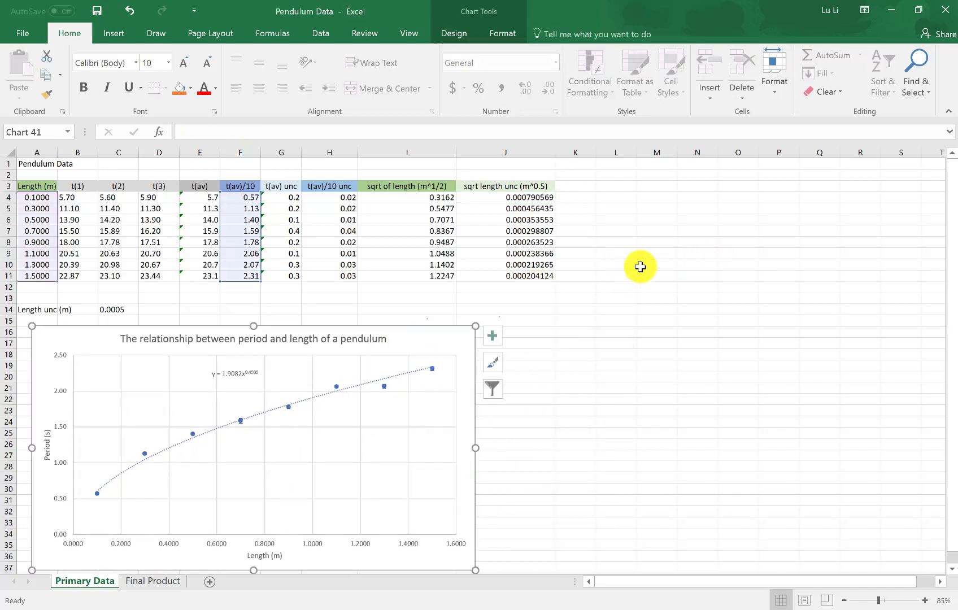
- Insert a blank scatter chart and place it beside the pendulum chart
left_click(744, 266)
left_click(117, 34)
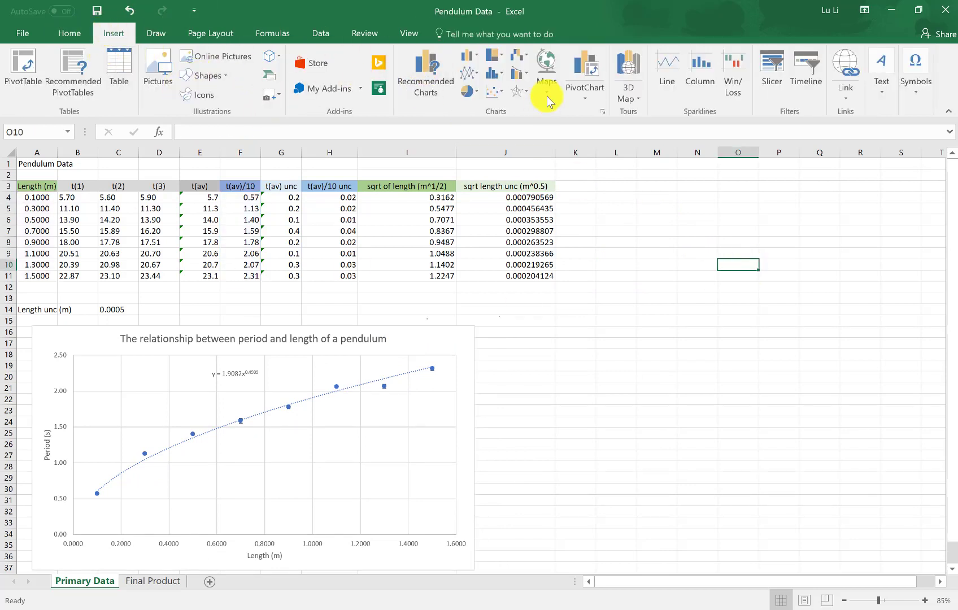
left_click(502, 99)
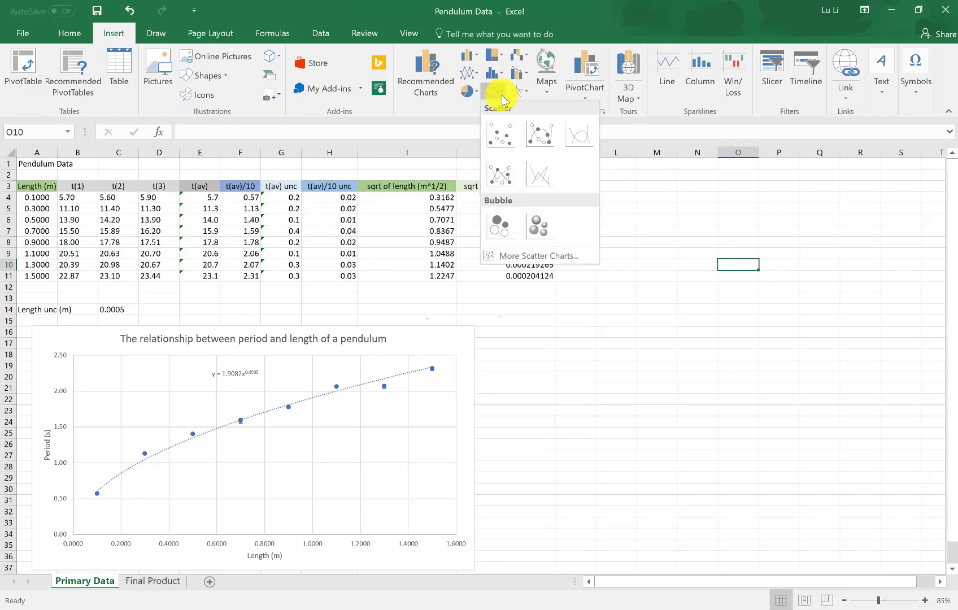
left_click(502, 139)
left_click_drag(488, 359, 633, 406)
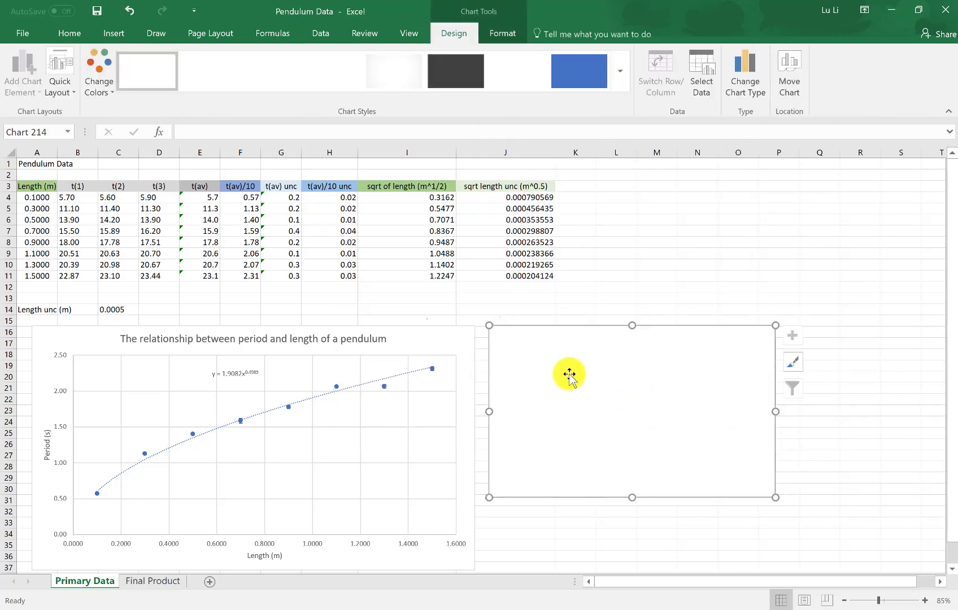
- Open the new chart's Select Data settings and add a new series
right_click(568, 375)
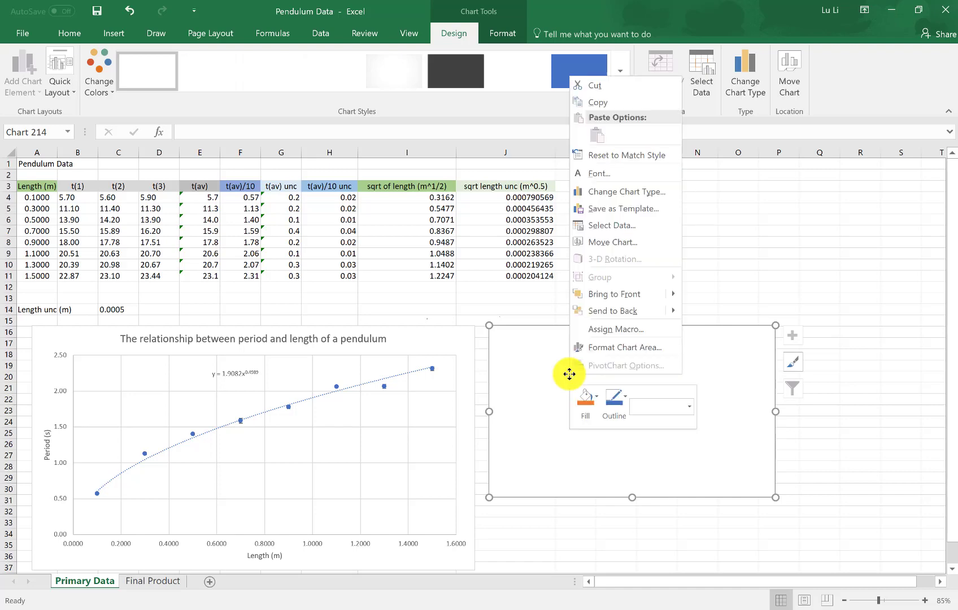
left_click(606, 225)
left_click(482, 200)
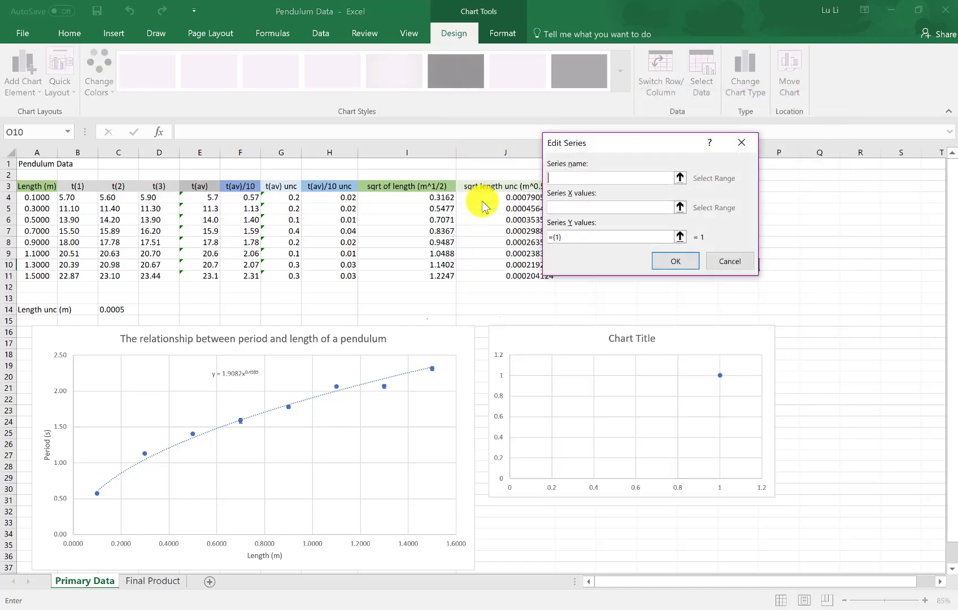
- Set the series X values to I4:I11 and Y values to F4:F11, then confirm
left_click(680, 208)
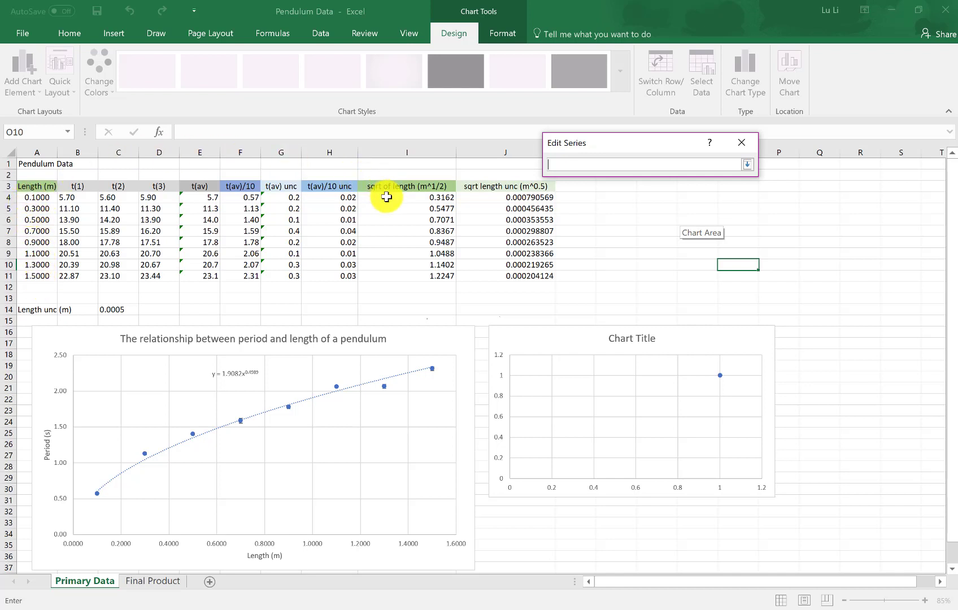
left_click_drag(386, 196, 396, 275)
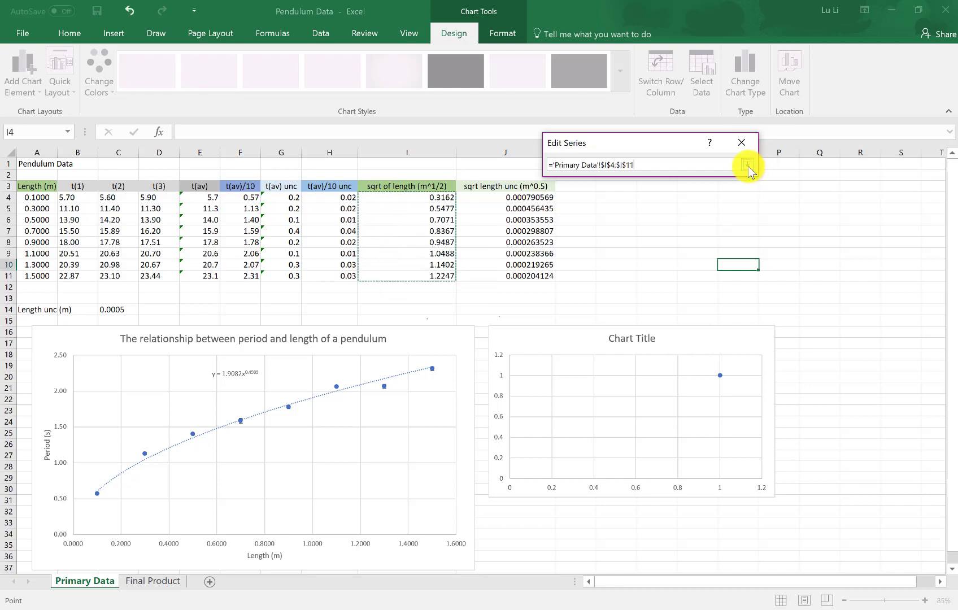
left_click(748, 165)
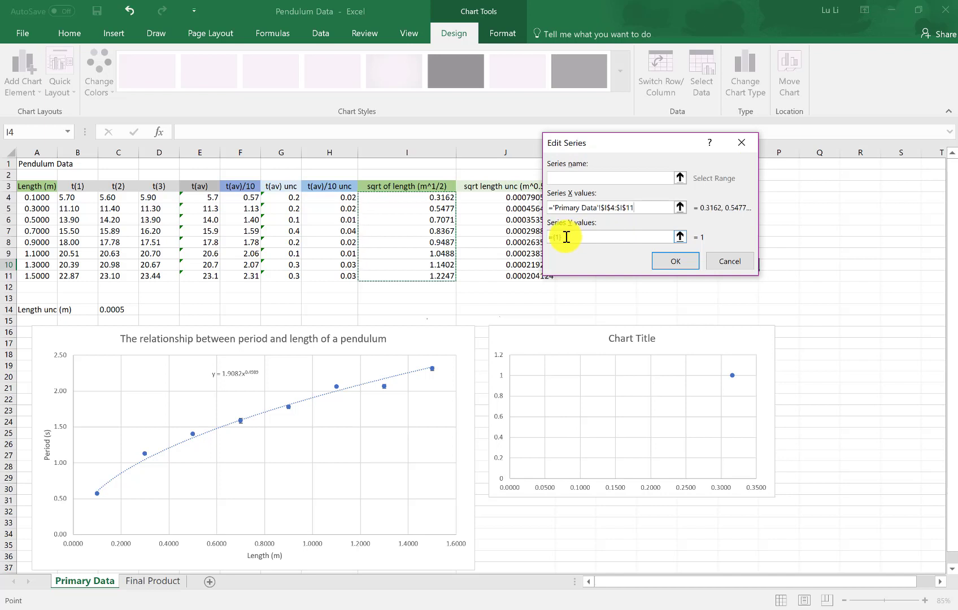
left_click(680, 237)
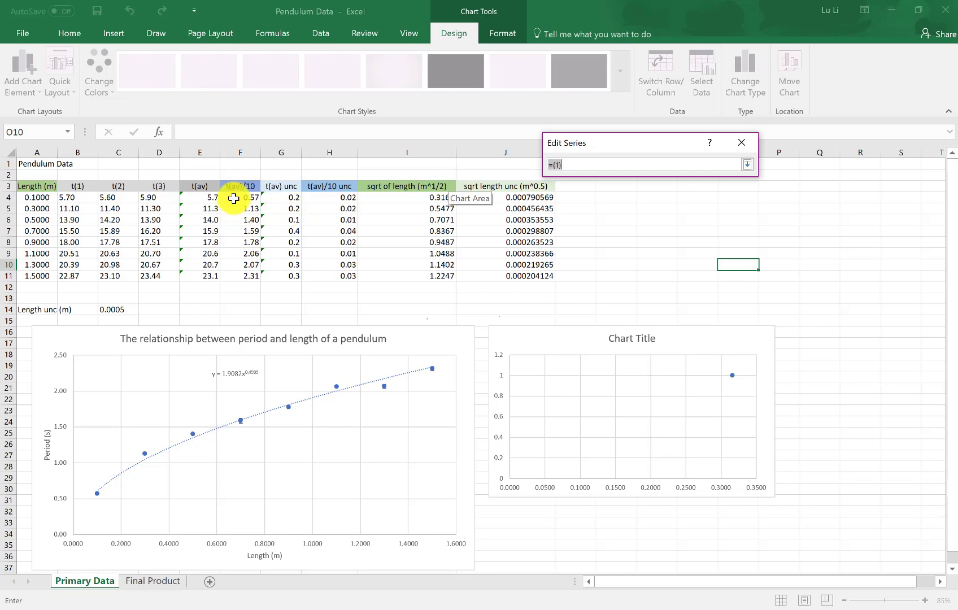
left_click_drag(239, 195, 239, 273)
left_click(747, 164)
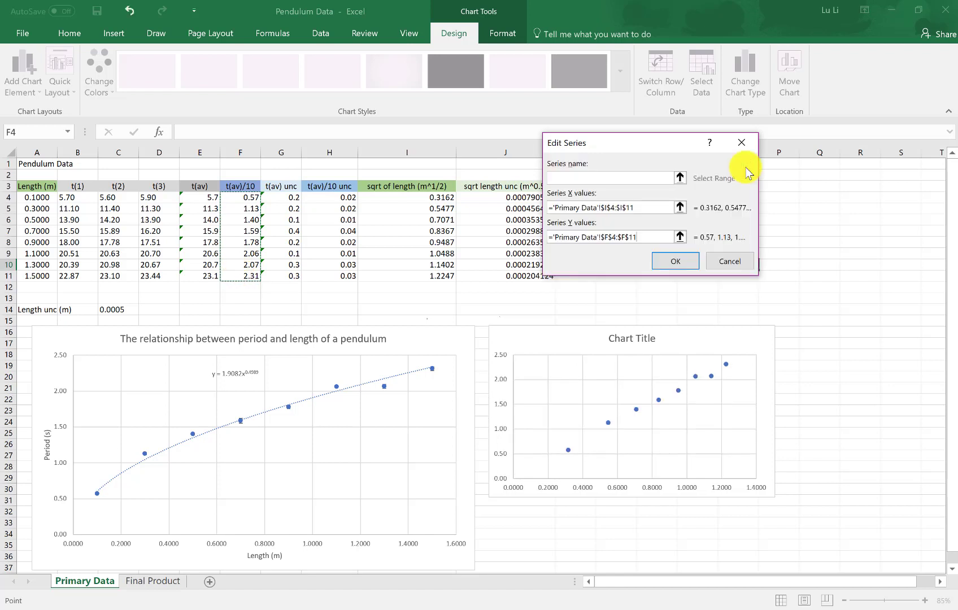
left_click(675, 260)
left_click(763, 308)
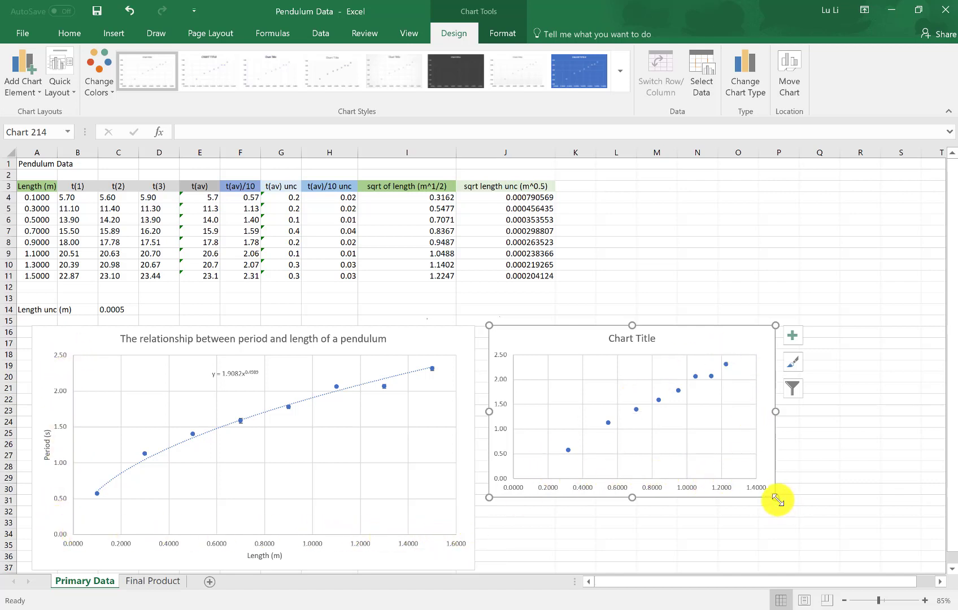
- Drag the linearized chart's corner down and right to match the pendulum chart's height
left_click_drag(776, 498, 893, 569)
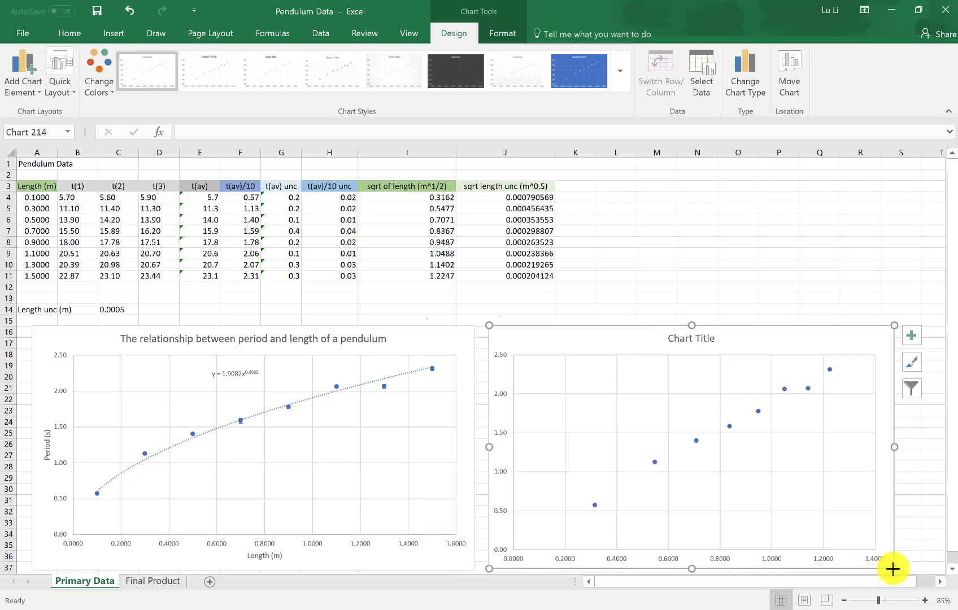
left_click(911, 336)
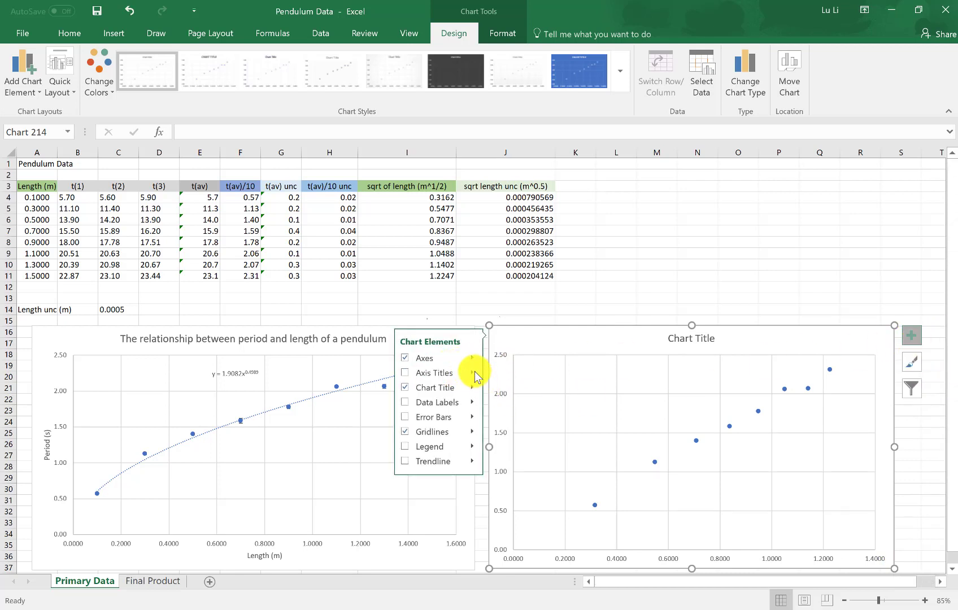
- Turn on axis titles and paste the period-versus-square-root-of-length chart title
left_click(411, 372)
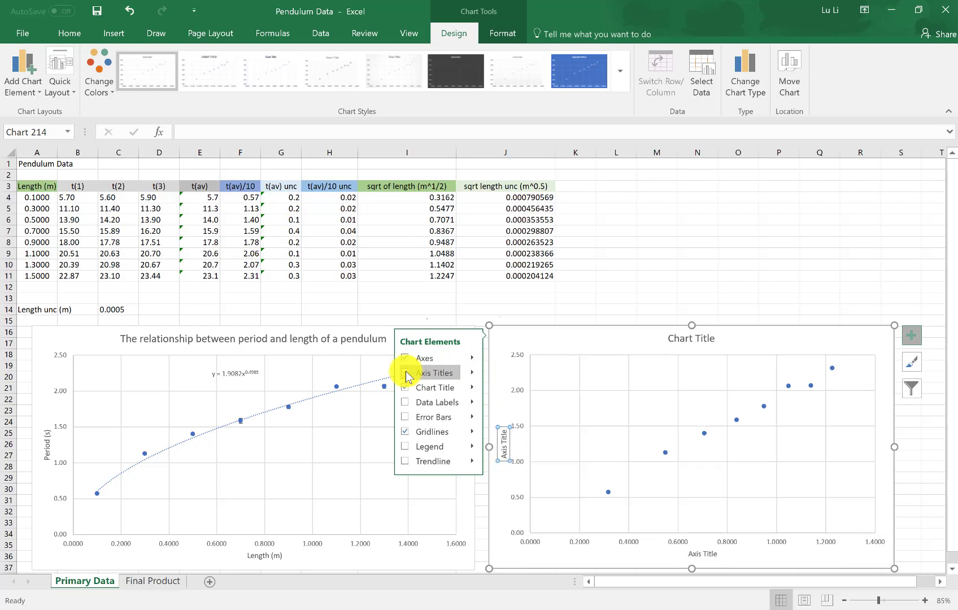
left_click(687, 337)
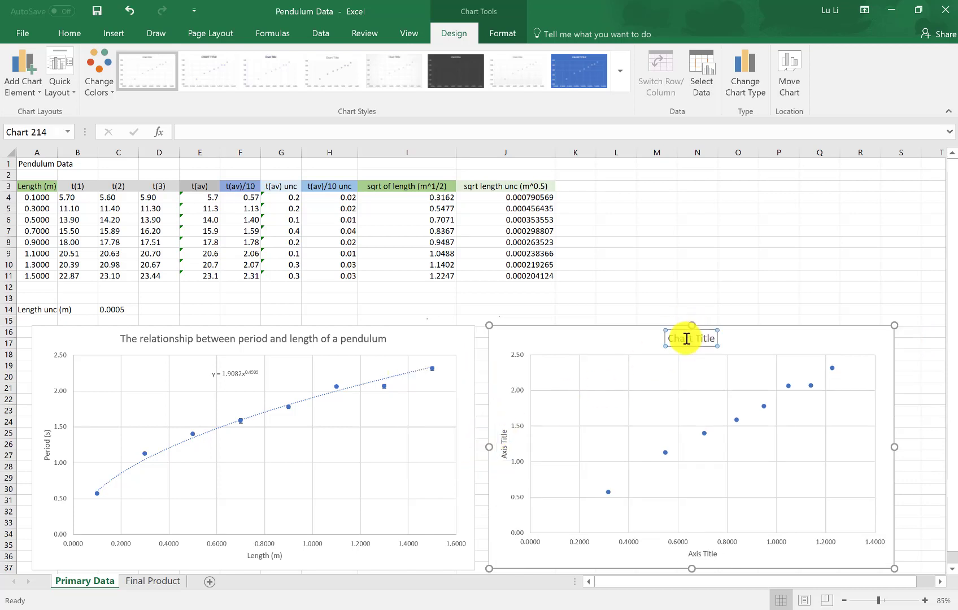
triple_click(687, 338)
key("ctrl+v")
- Label the vertical axis 'Period (s)'
left_click(504, 445)
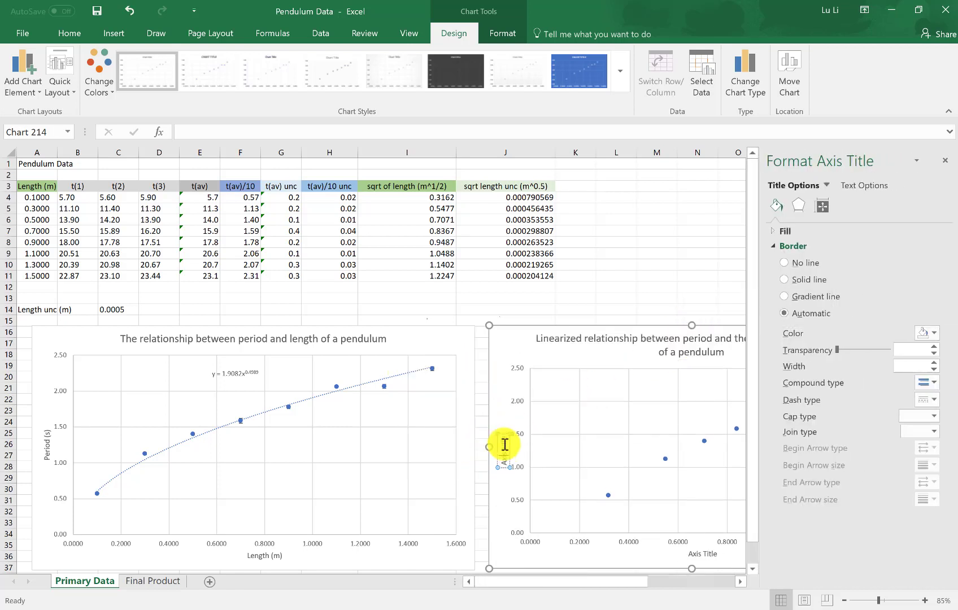
triple_click(502, 446)
key("BackSpace")
type("Period (s)")
- Label the horizontal axis 'Length^0.5 (m^0.5' with superscript exponents
left_click(945, 160)
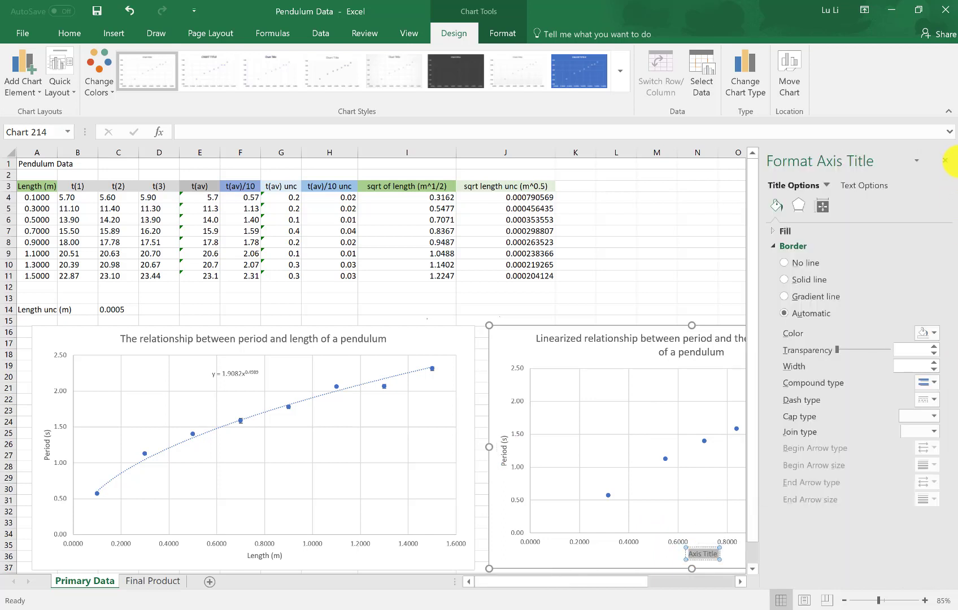
left_click(945, 160)
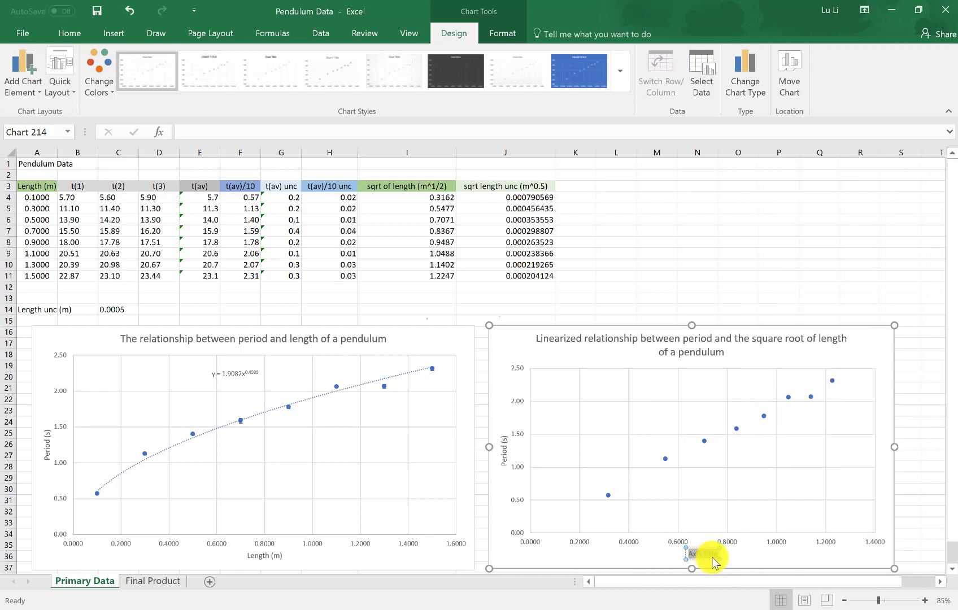
type("Length")
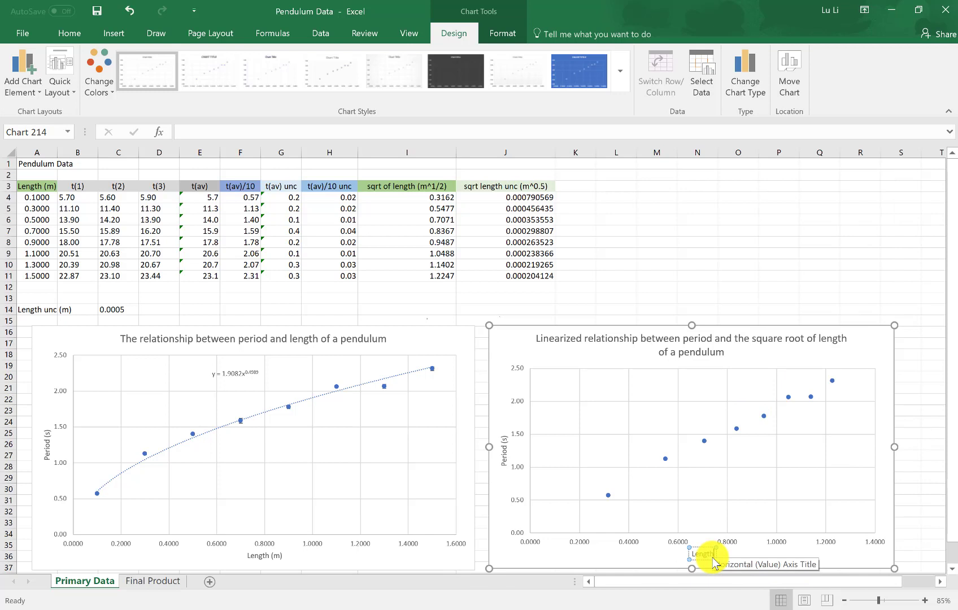
type(" (")
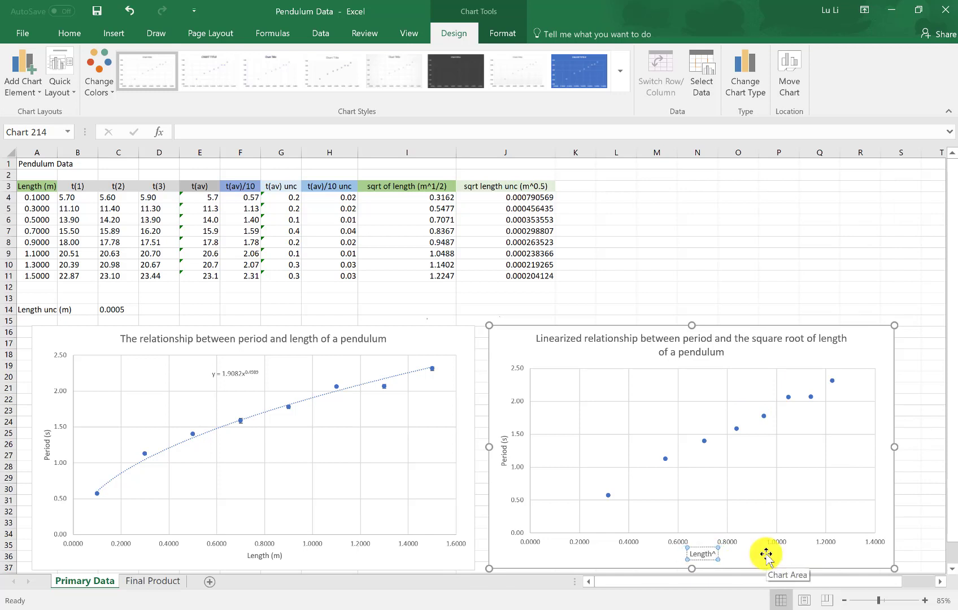
key("BackSpace")
type("0.5")
type("(m0.5")
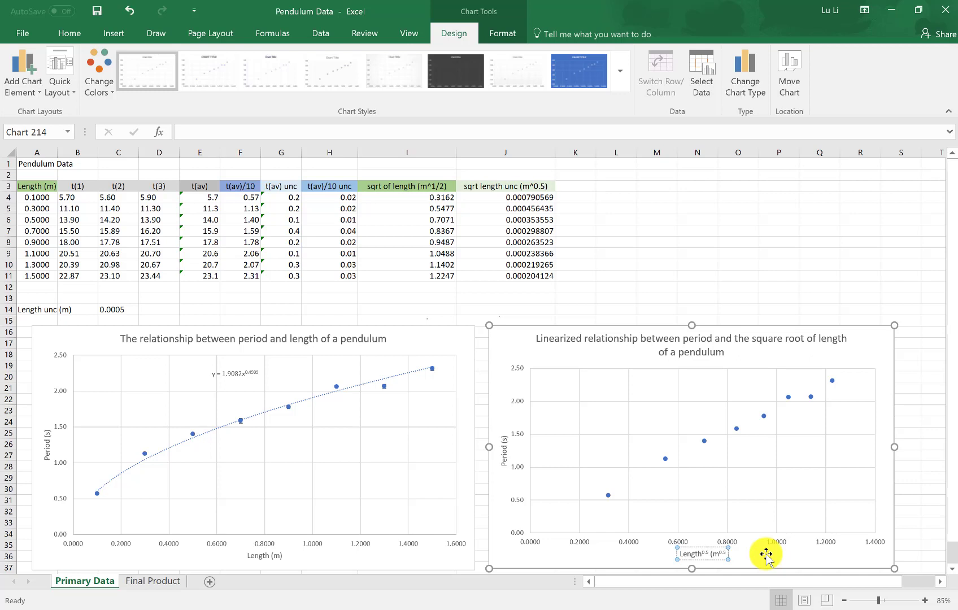
type(")")
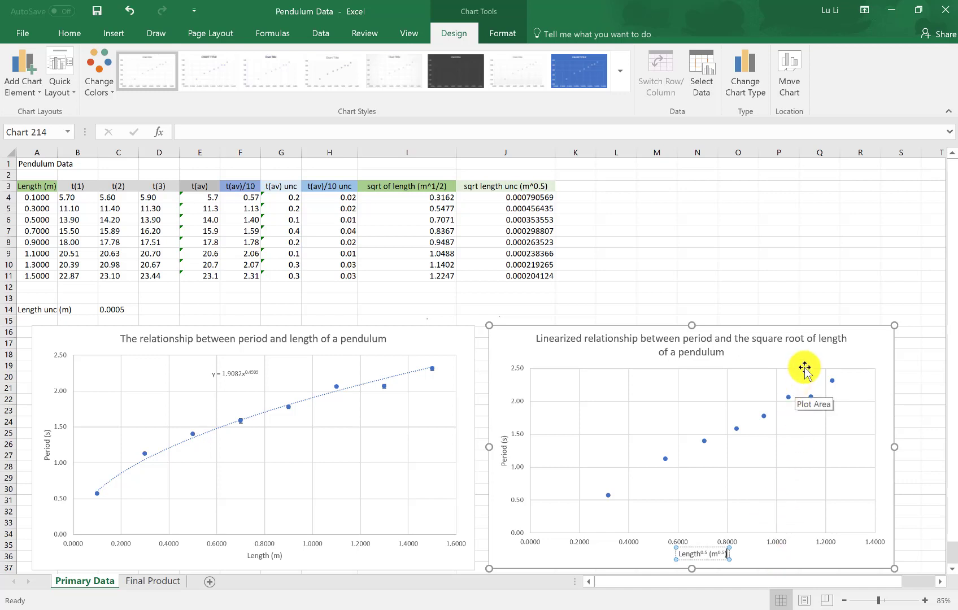
- Add a linear trendline showing y = 1.8379x + 0.0579, with the equation moved to the upper left
left_click(866, 353)
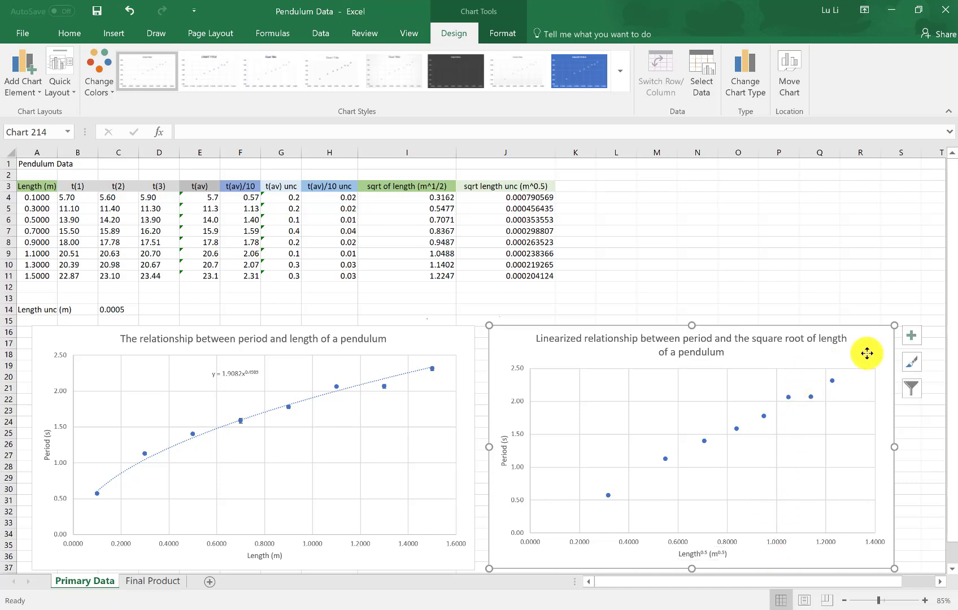
left_click(911, 338)
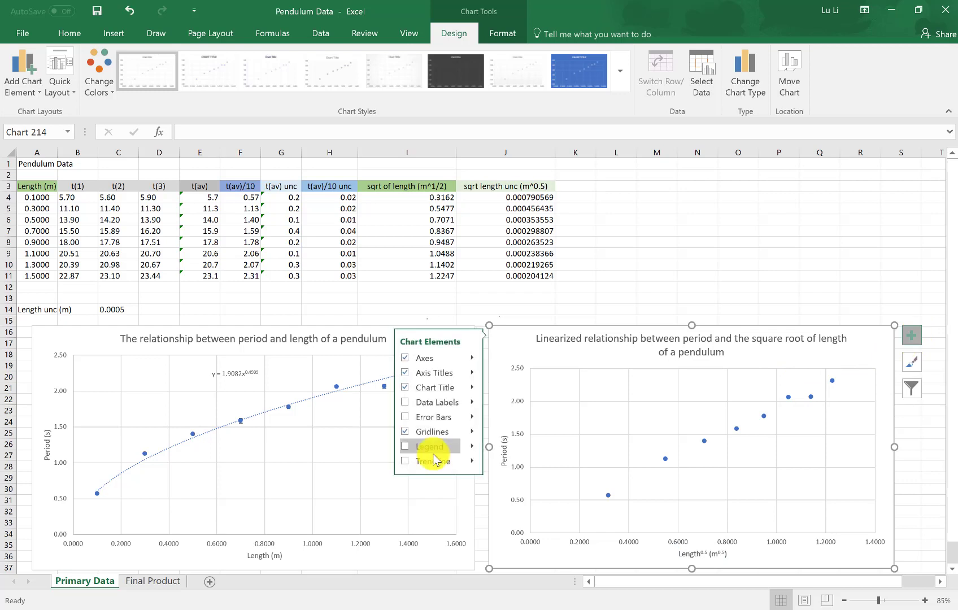
left_click(472, 465)
left_click(530, 538)
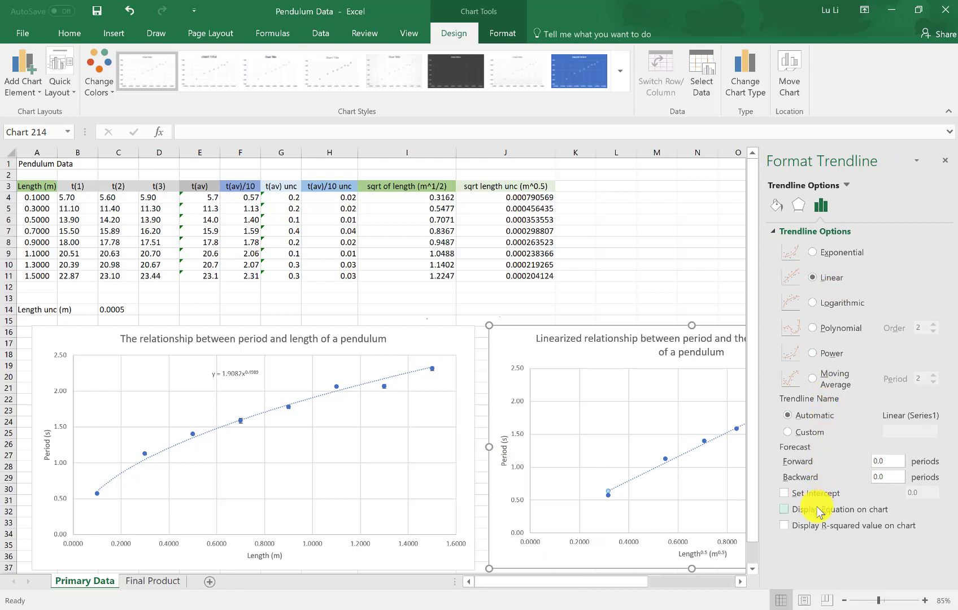
left_click(944, 161)
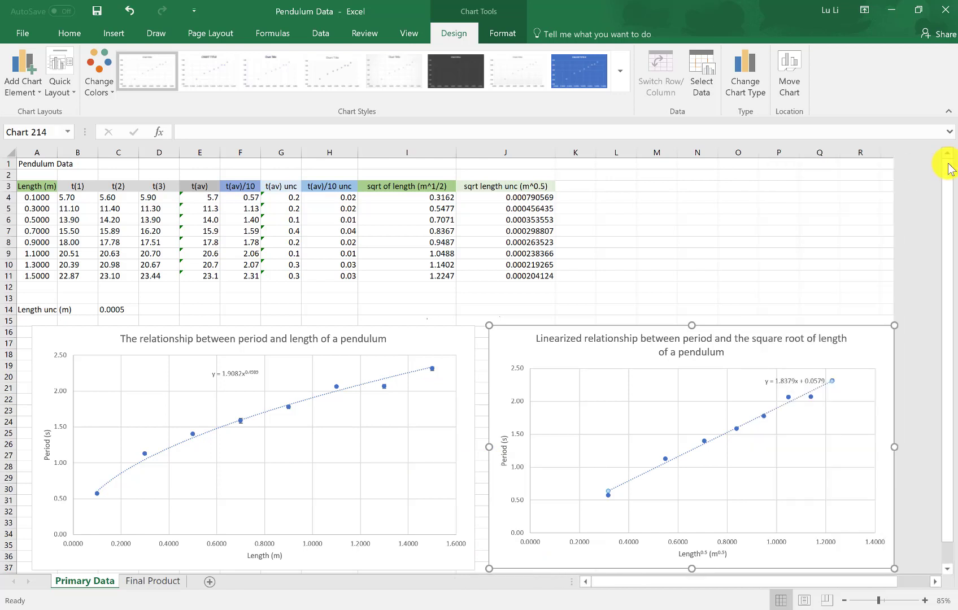
left_click(797, 378)
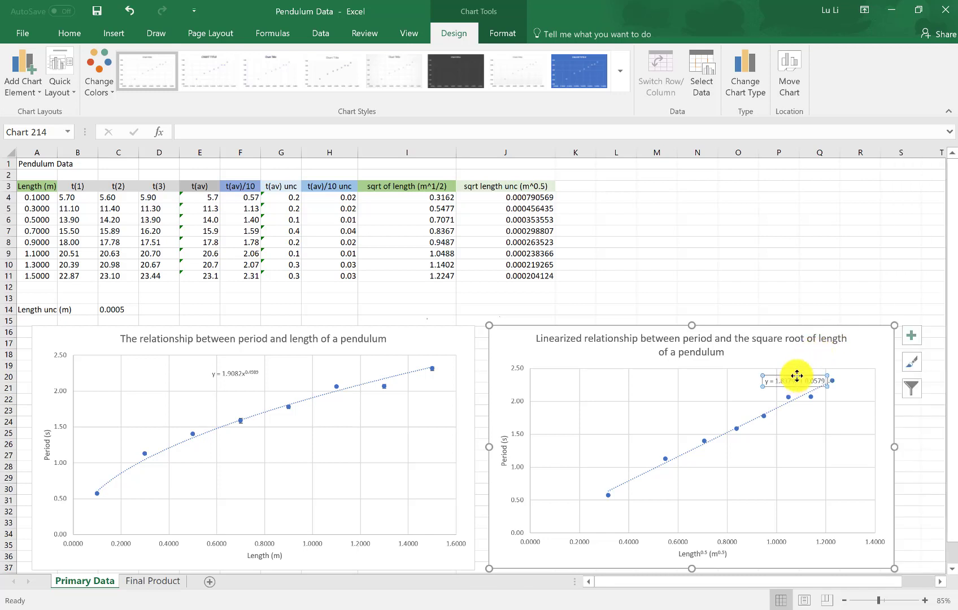
left_click_drag(796, 376, 653, 389)
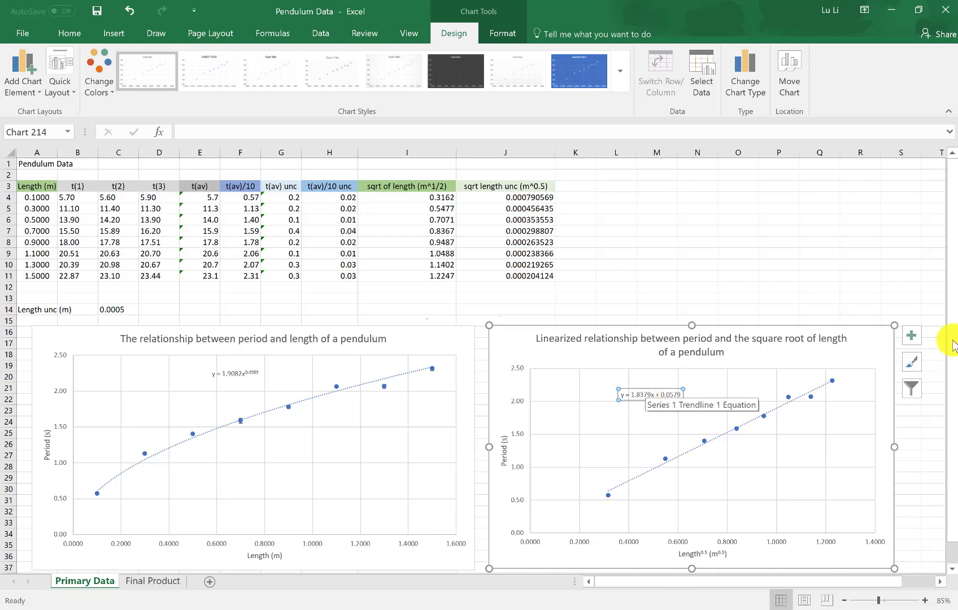
- Add error bars and switch the vertical error amount to custom values
left_click(913, 338)
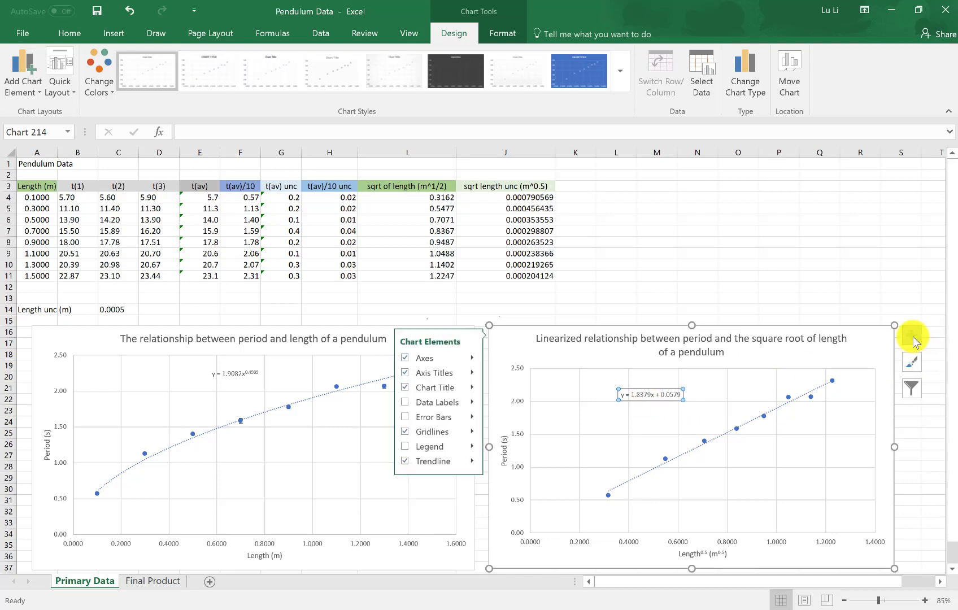
left_click(473, 418)
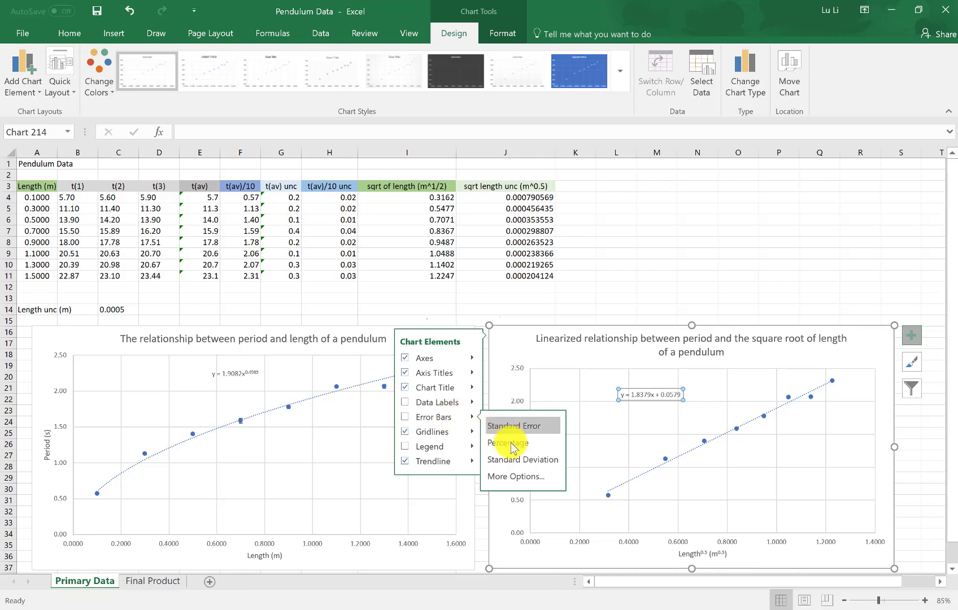
left_click(505, 475)
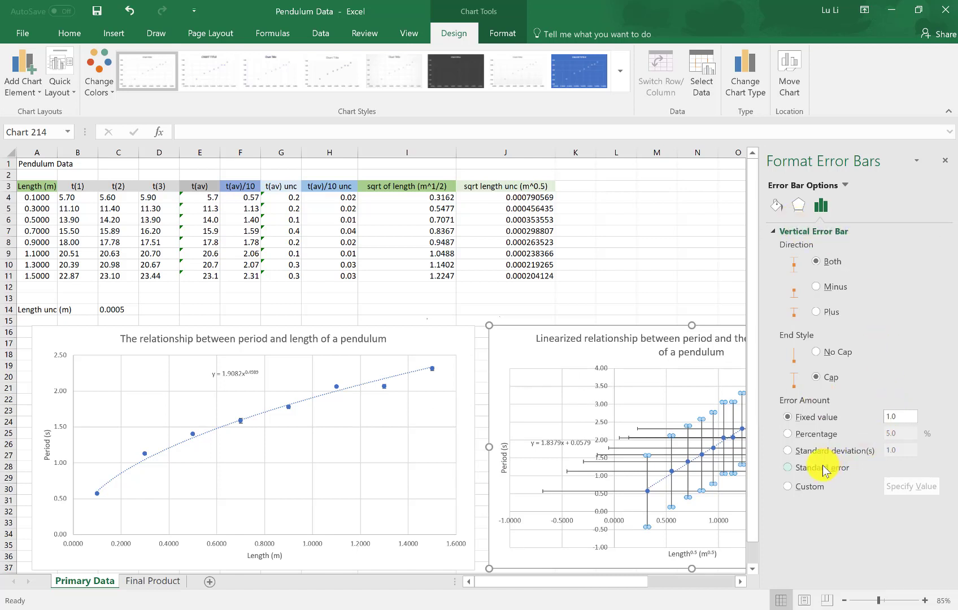
left_click(802, 488)
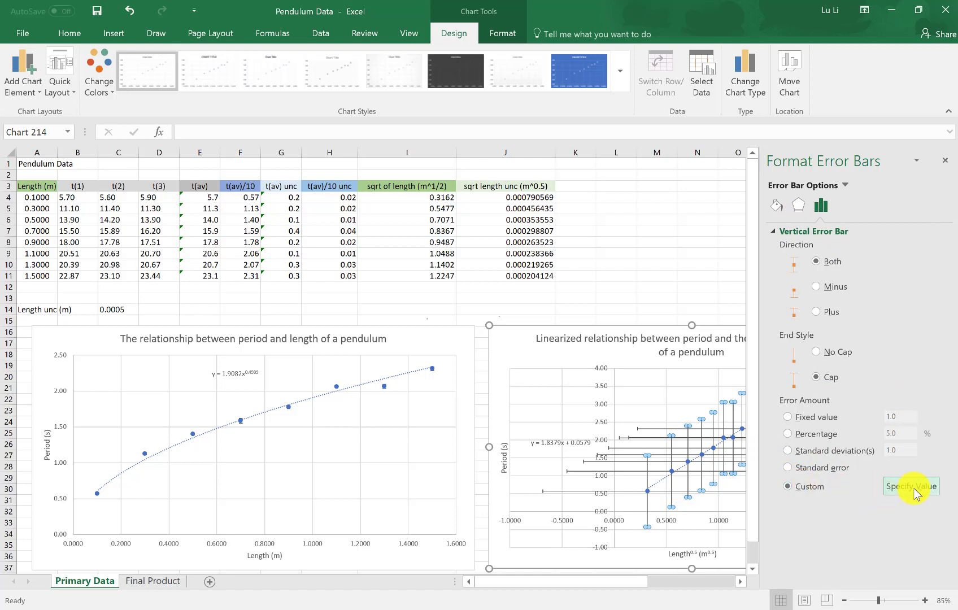
left_click(911, 487)
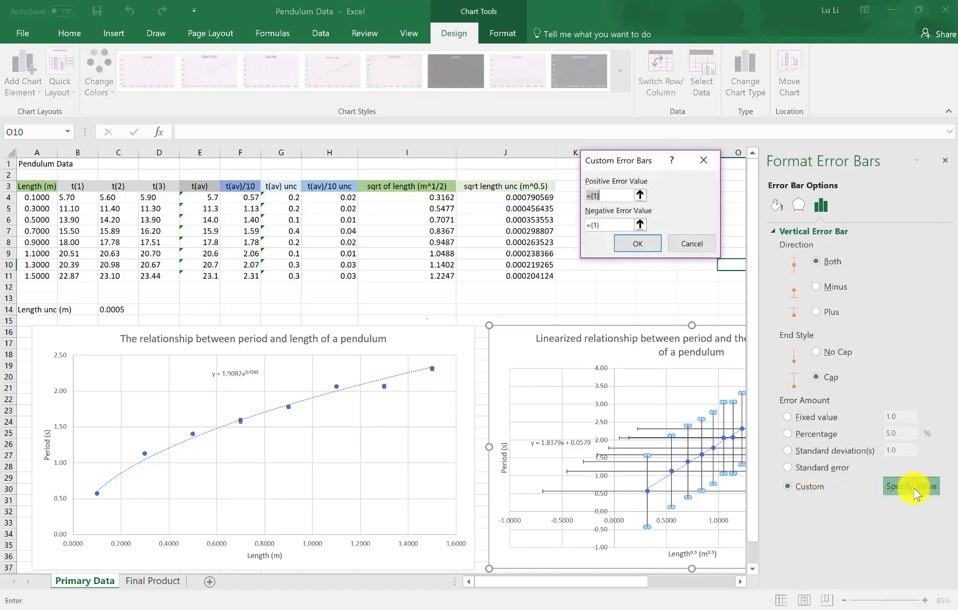
- Set both positive and negative vertical error values to H4:H11 and apply
left_click(639, 194)
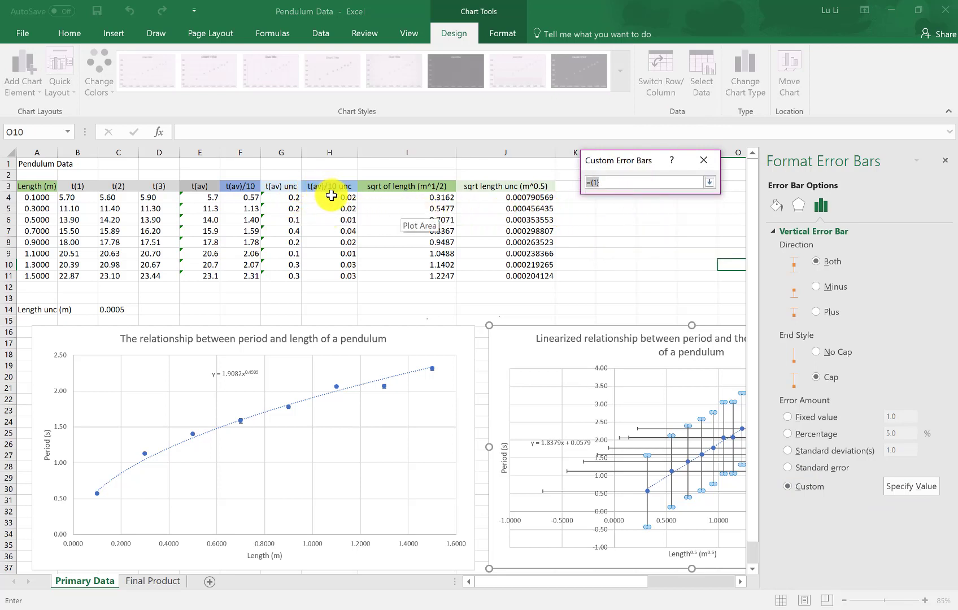
left_click_drag(331, 196, 336, 272)
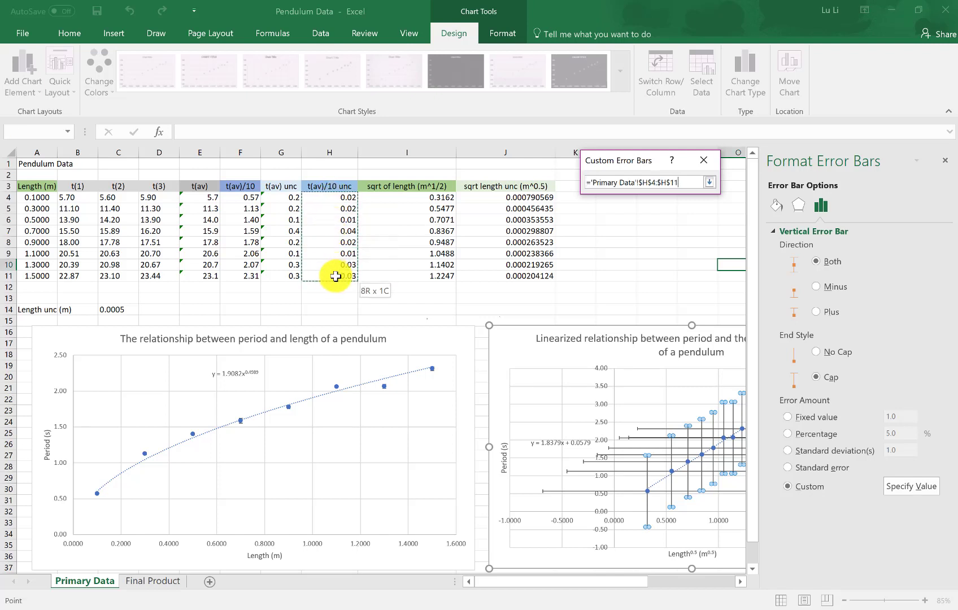
left_click(710, 182)
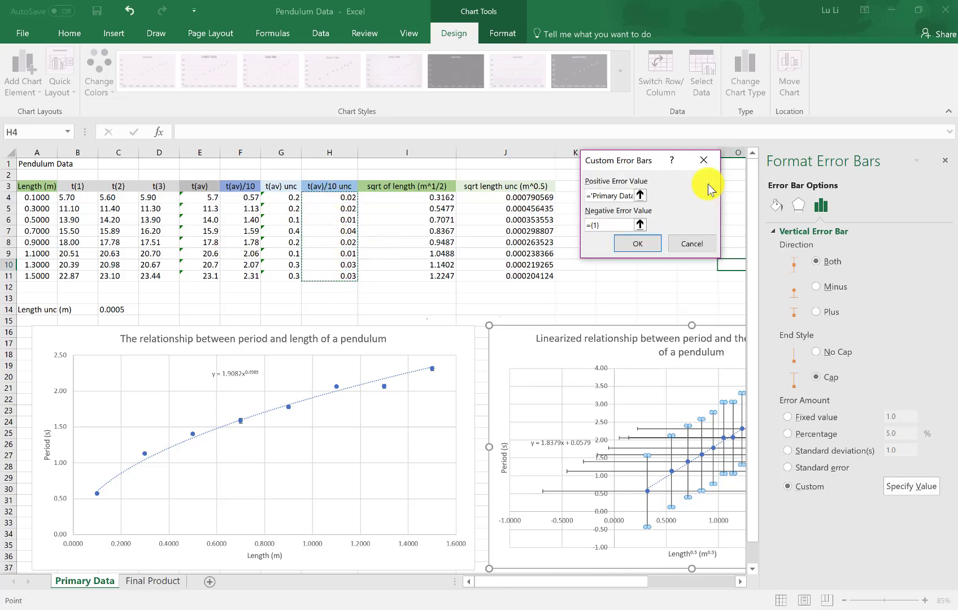
left_click(640, 226)
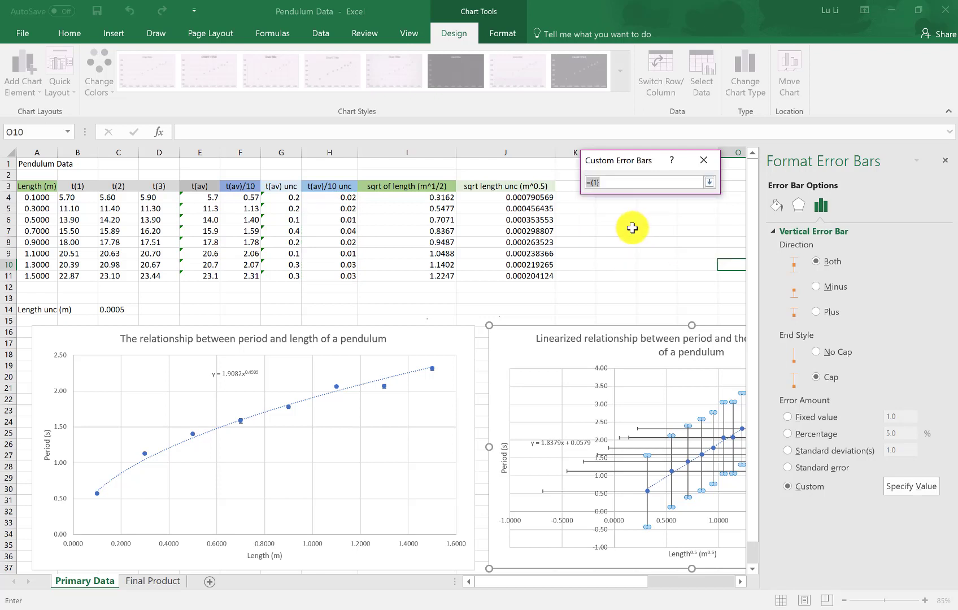
left_click_drag(336, 197, 336, 275)
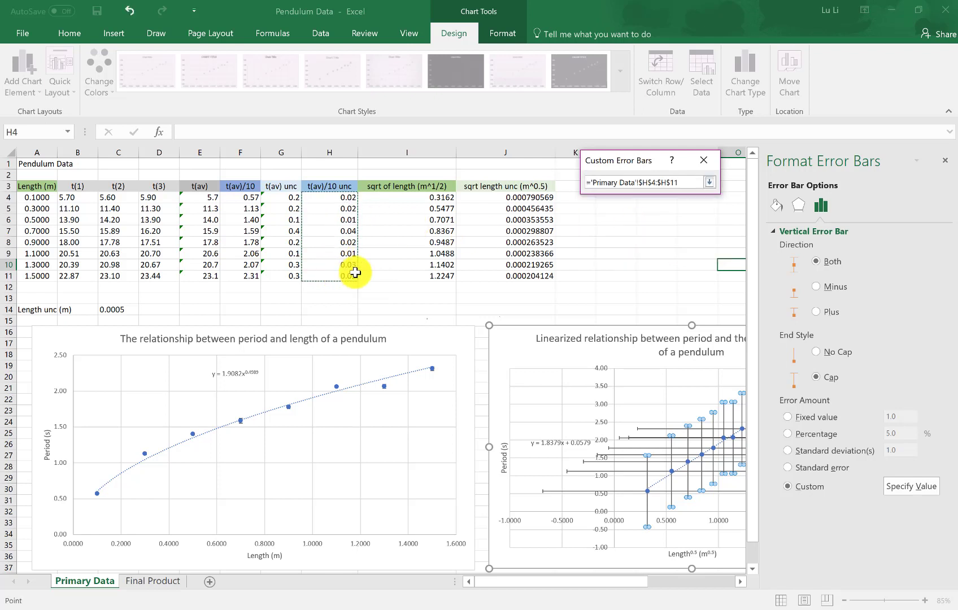
left_click(709, 182)
left_click(638, 242)
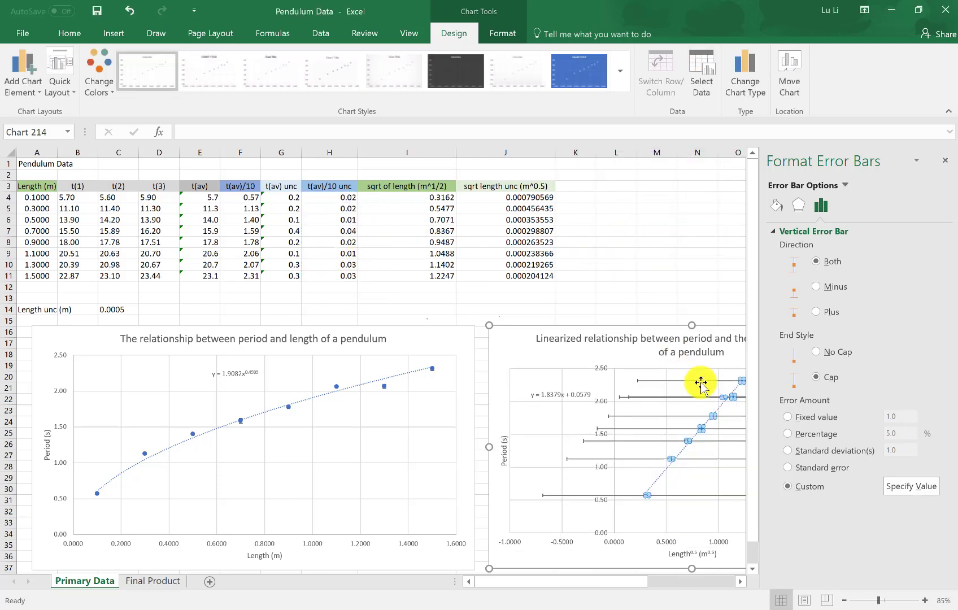
- Select the horizontal error bars and switch their error amount to custom values
left_click(670, 382)
left_click(671, 380)
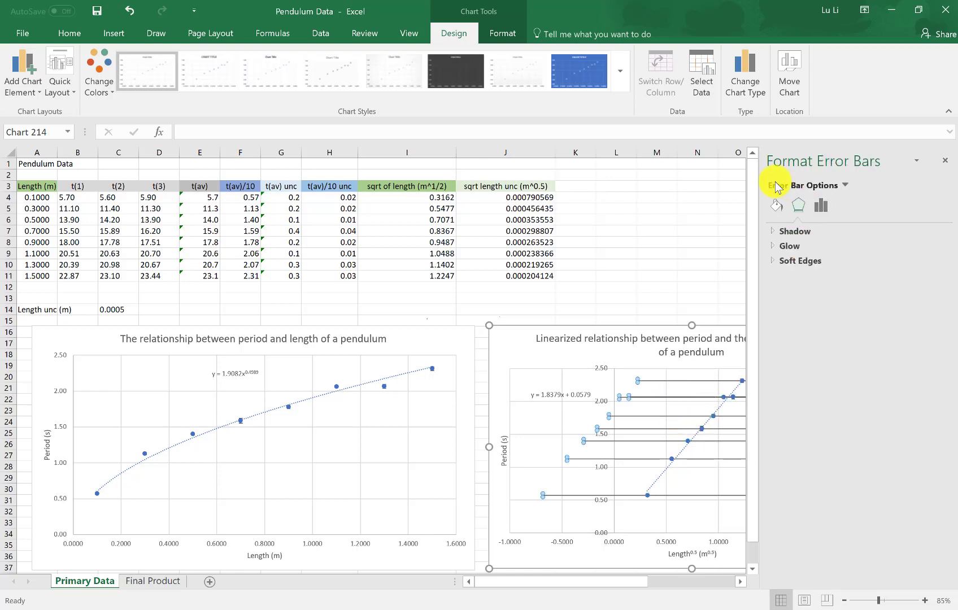
left_click(820, 205)
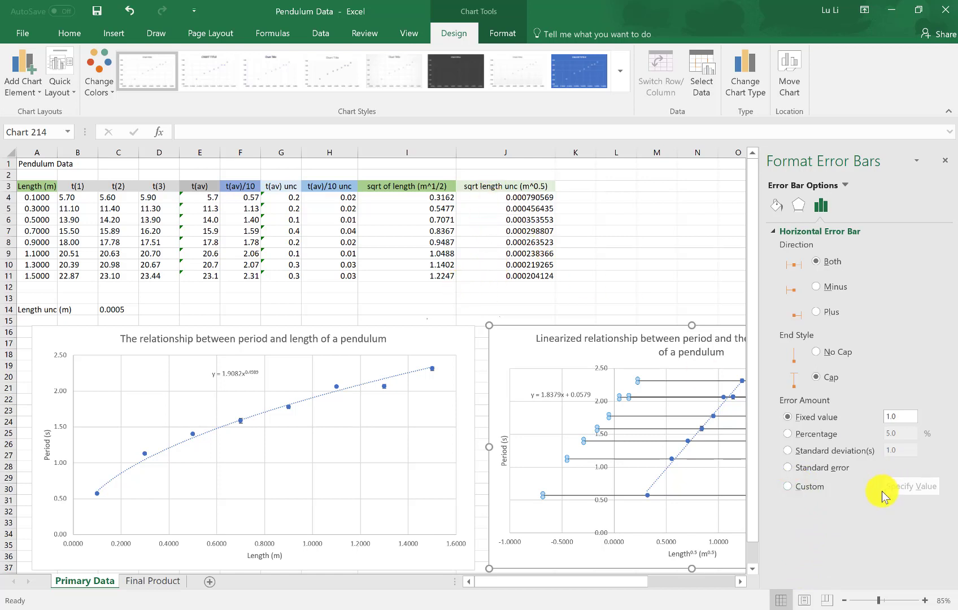
left_click(805, 488)
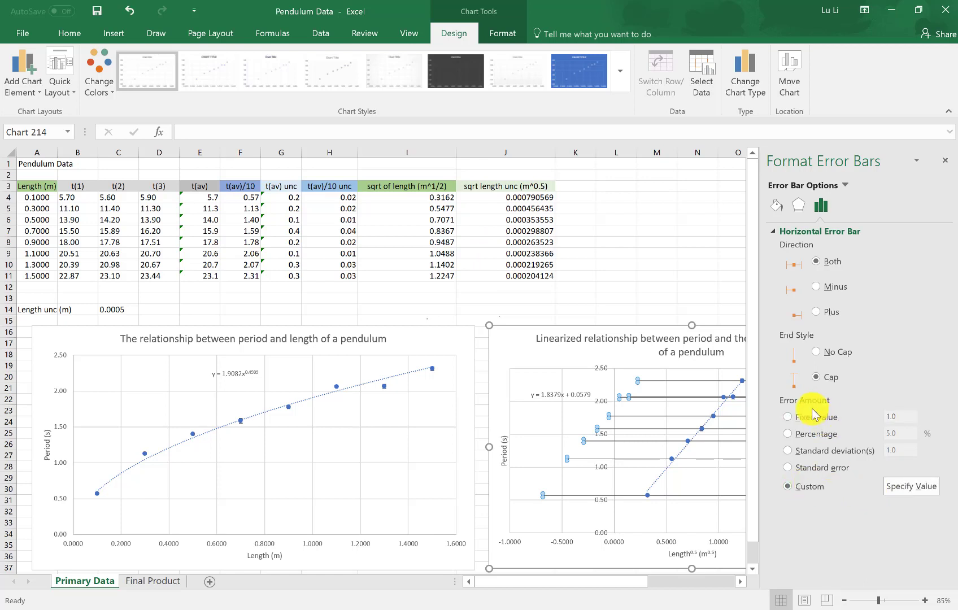
left_click(905, 484)
- Set both positive and negative horizontal error values to J4:J11 and apply
left_click(640, 195)
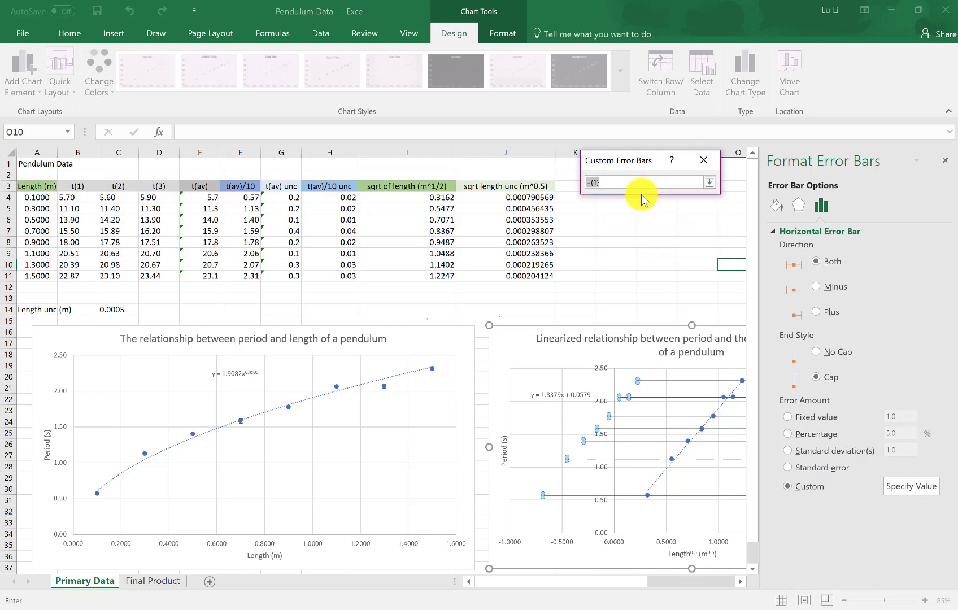
left_click_drag(537, 197, 541, 275)
left_click(710, 182)
left_click(636, 221)
left_click_drag(506, 196, 518, 268)
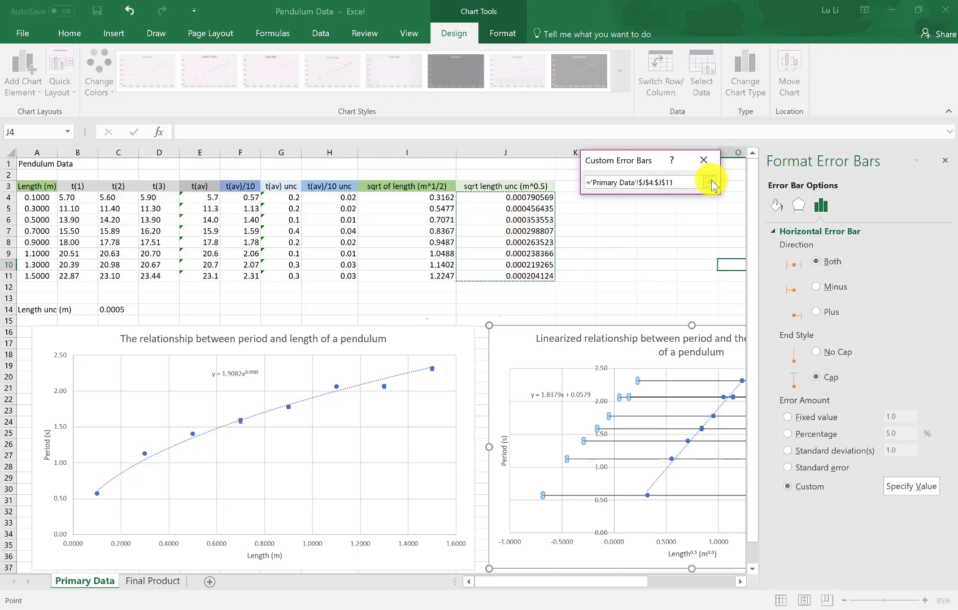
left_click(710, 182)
left_click(637, 243)
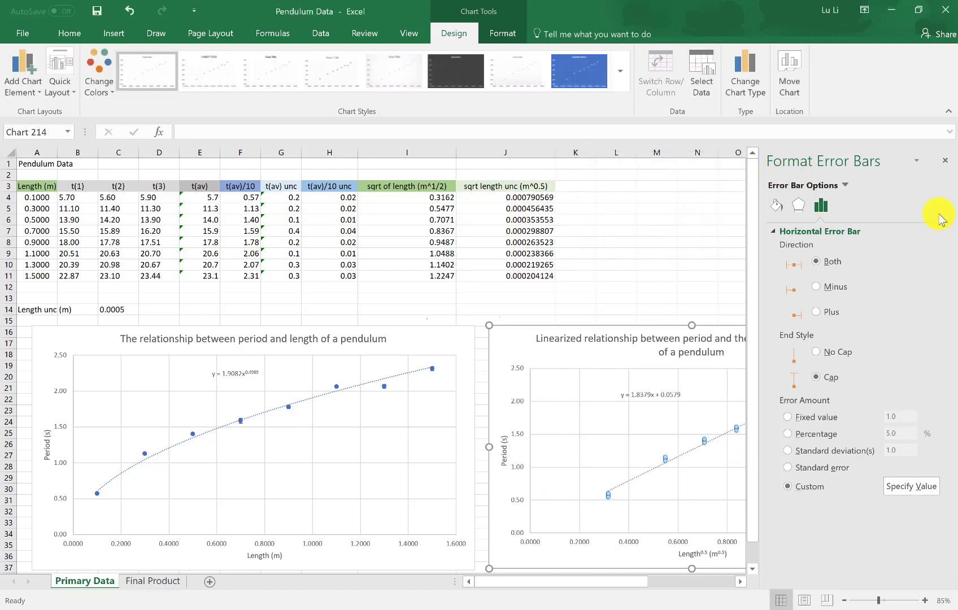
left_click(940, 162)
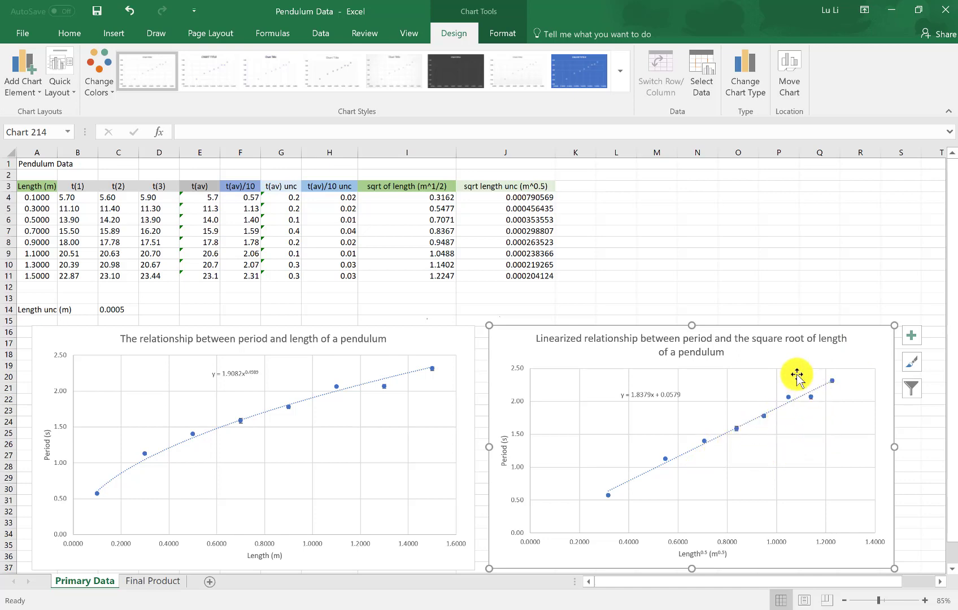
scroll(787, 453, "up", 1, "ctrl")
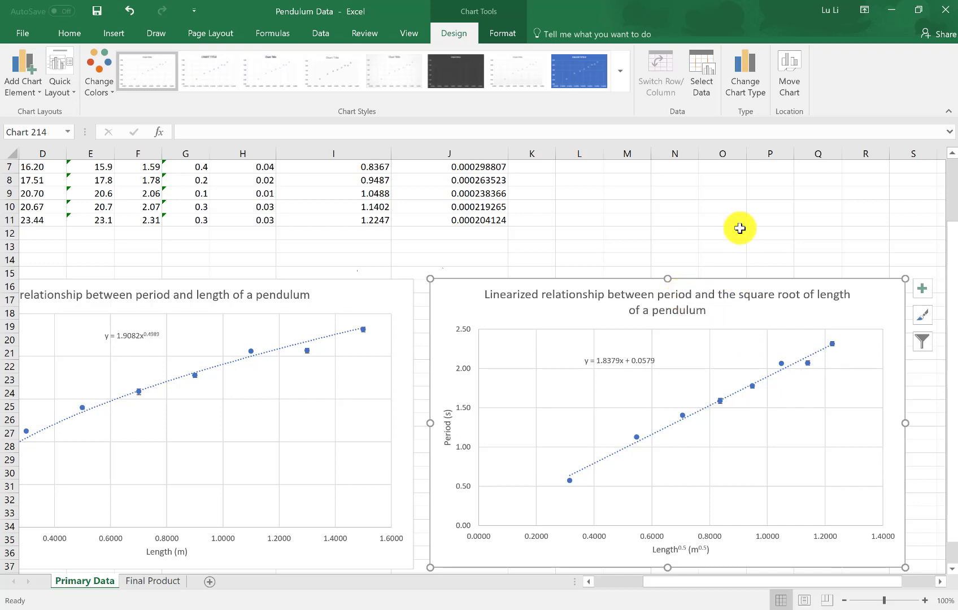
scroll(707, 249, "down", 3, "ctrl")
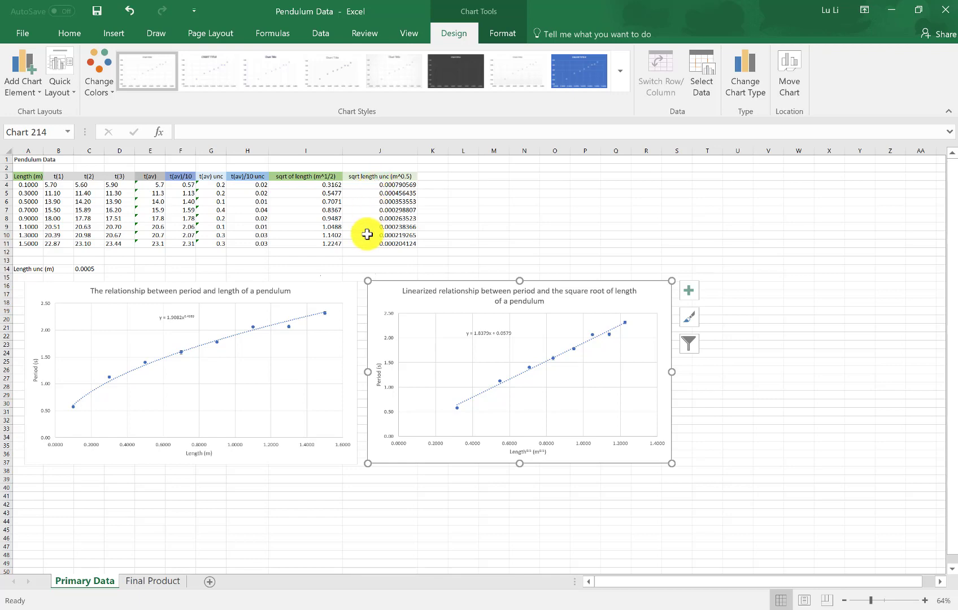
scroll(380, 226, "up", 2, "ctrl")
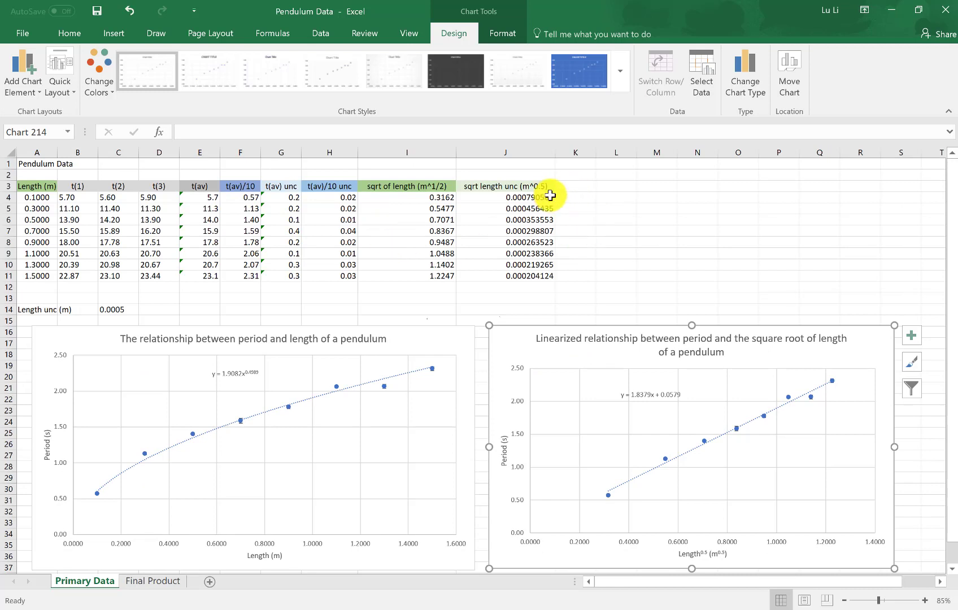
- Format cells J4:J11 as Number with 4 decimal places
left_click_drag(537, 197, 551, 272)
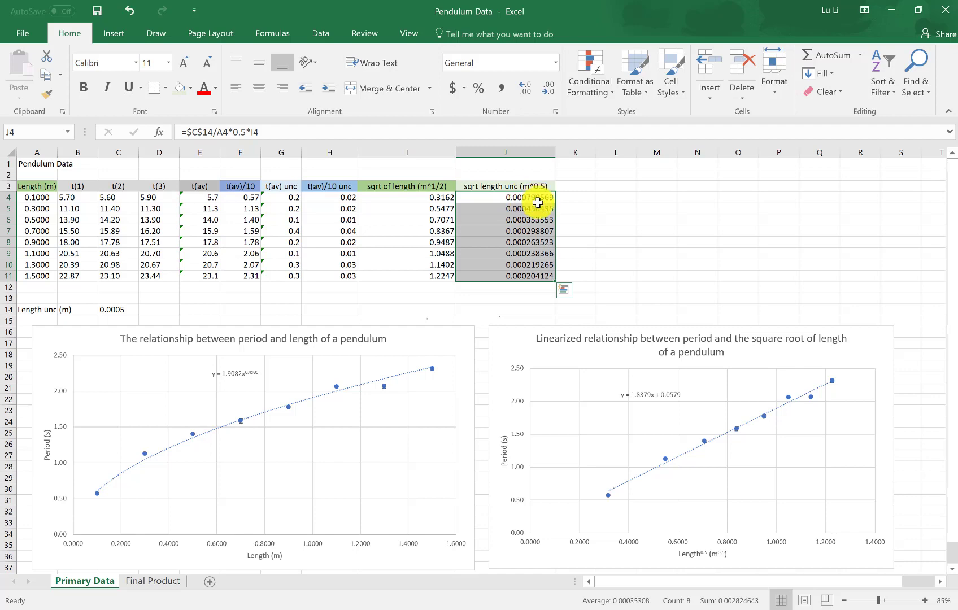
right_click(506, 240)
left_click(600, 487)
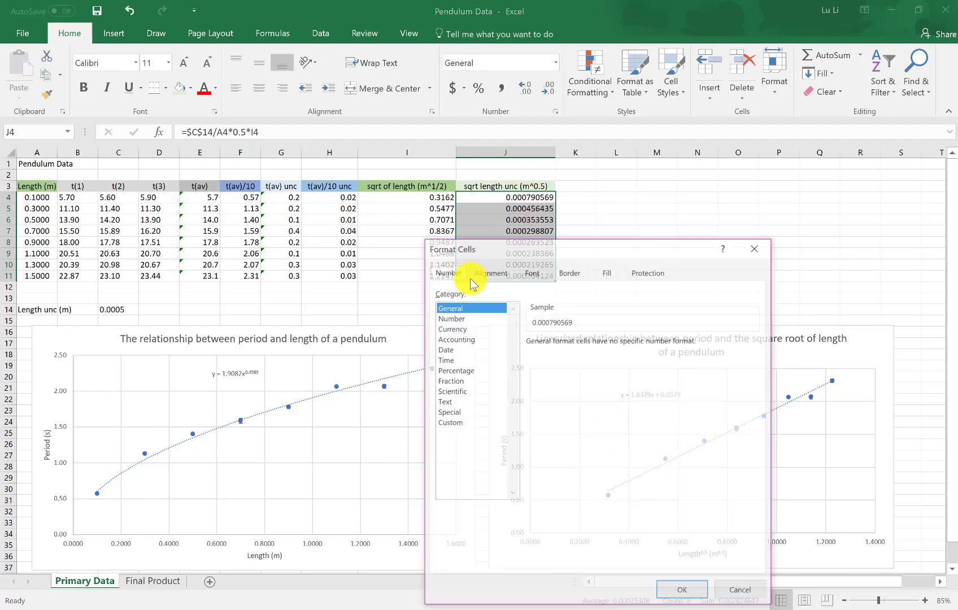
left_click(480, 318)
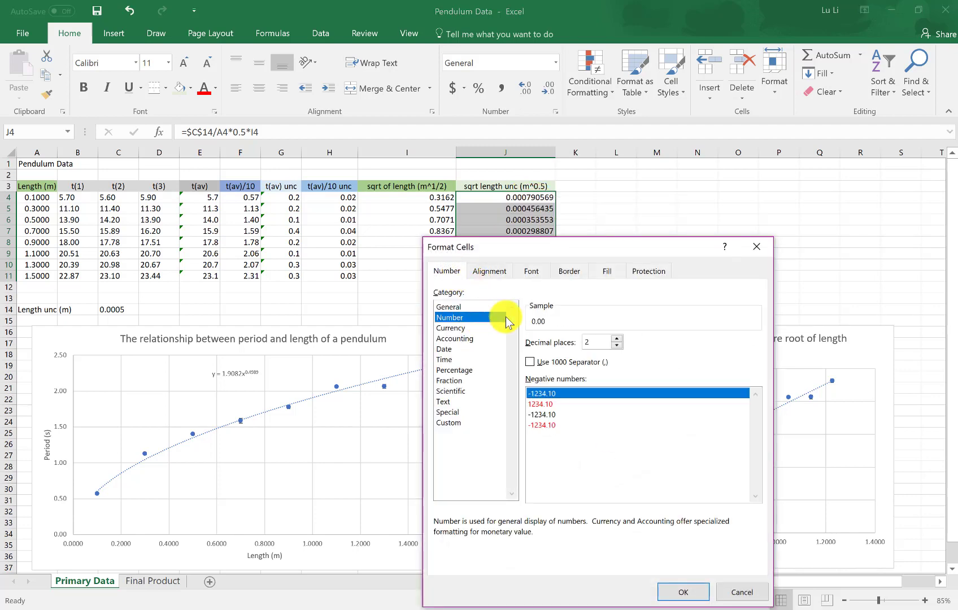
left_click(618, 337)
left_click(618, 338)
key("Return")
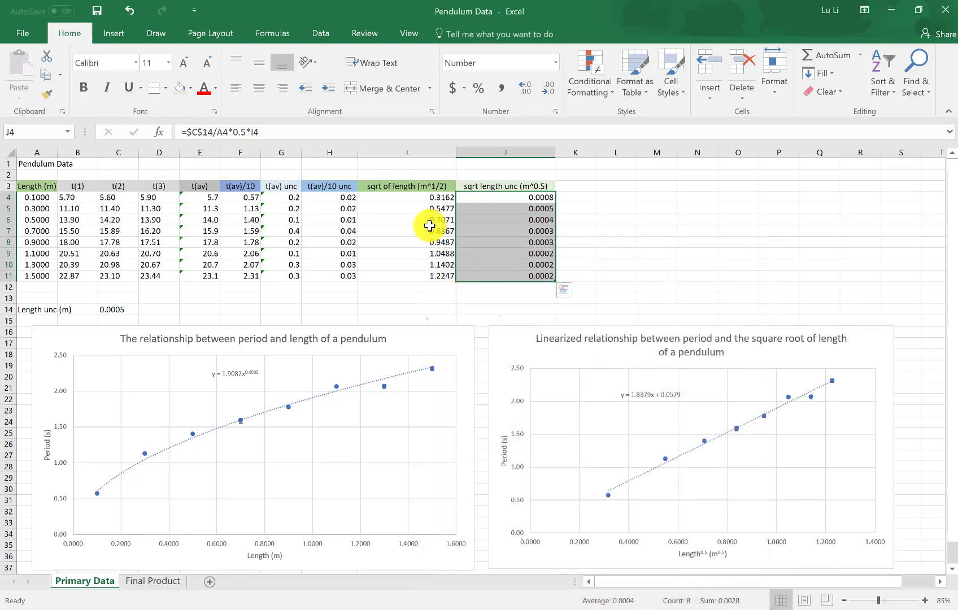
left_click(675, 219)
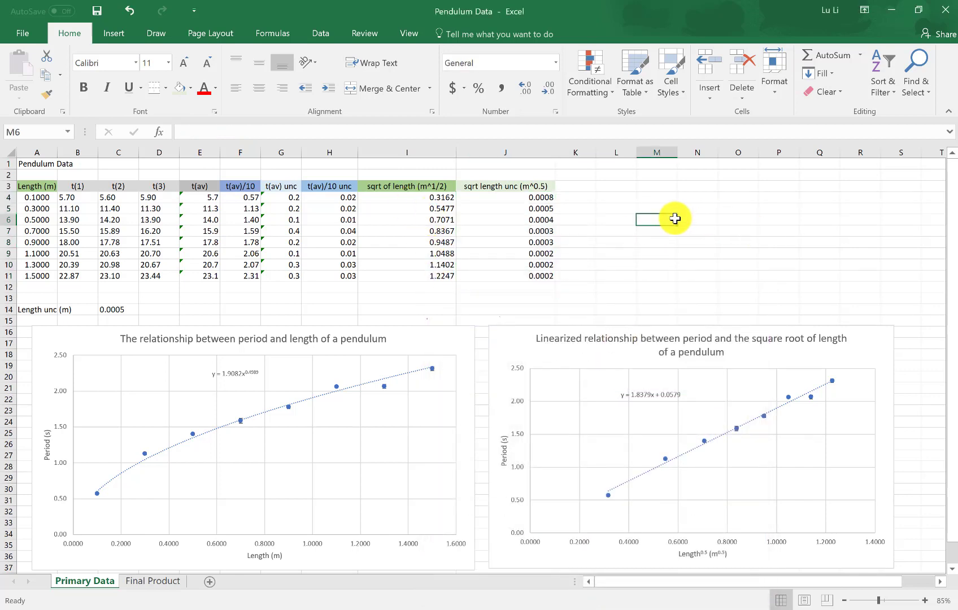